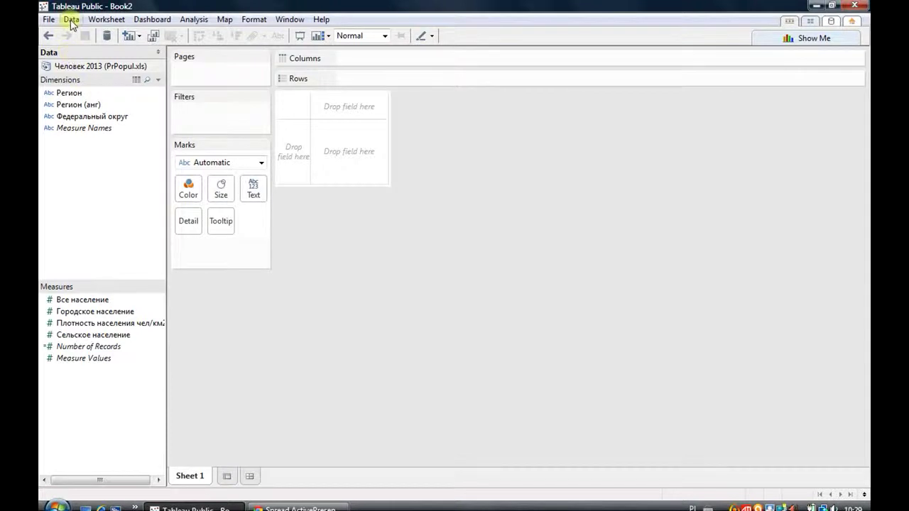
# View the underlying data rows of the Человек 2013 (PrPopul.xls) source and close the data view.
pyautogui.click(71, 20)
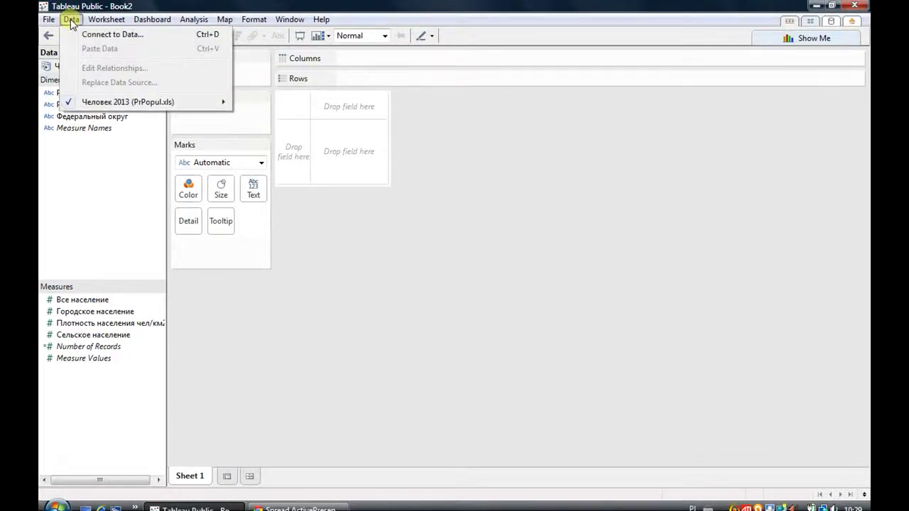
pyautogui.moveTo(135, 102)
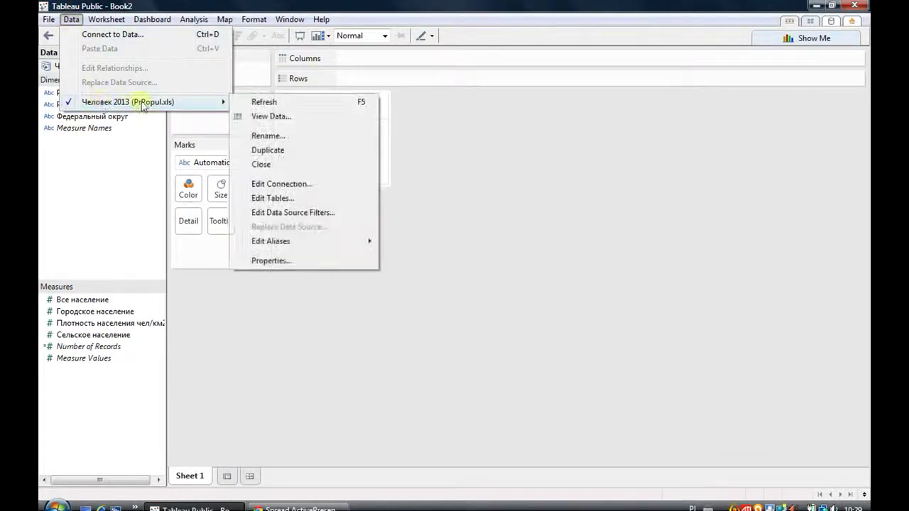
pyautogui.click(272, 118)
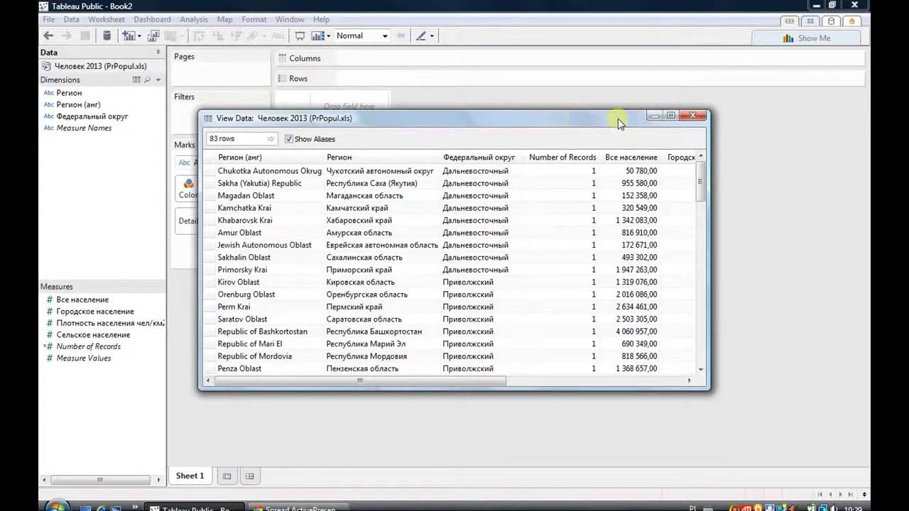
pyautogui.click(702, 116)
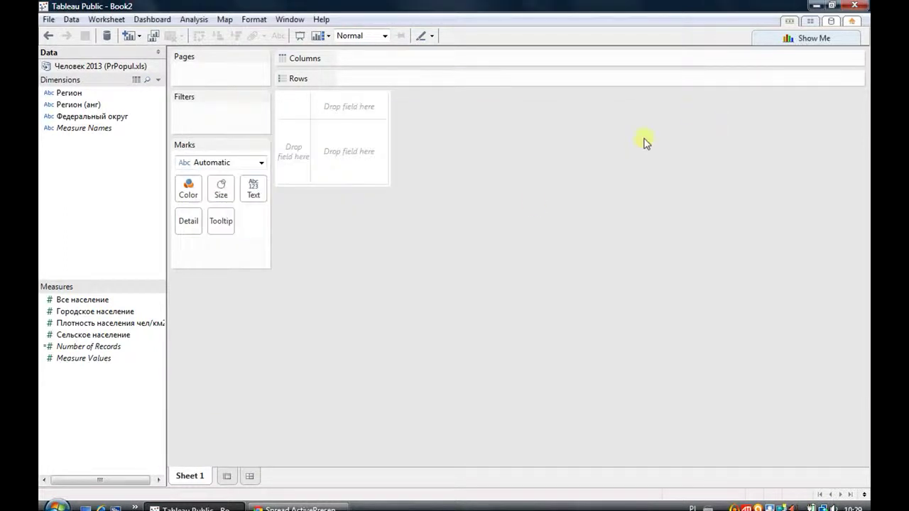
# Assign the State/Province geographic role to the Регион dimension and place it on the sheet as rows.
pyautogui.rightClick(74, 93)
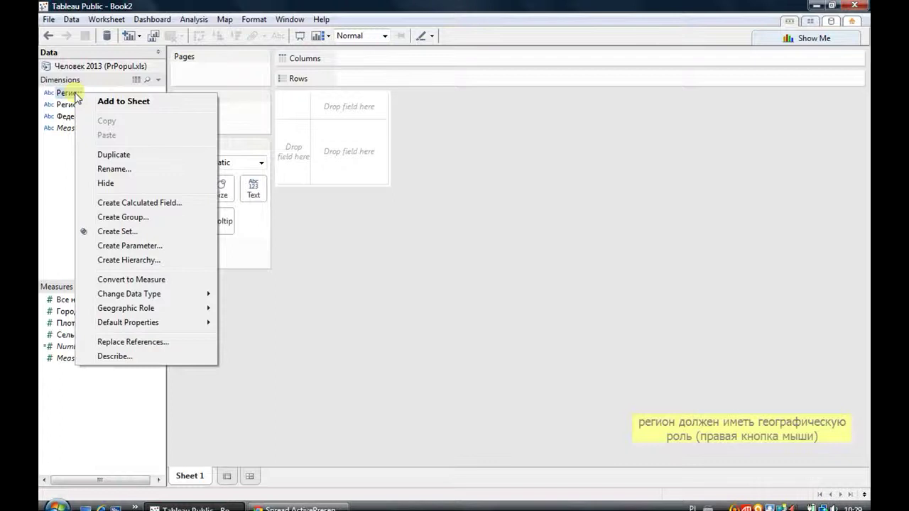
pyautogui.moveTo(144, 315)
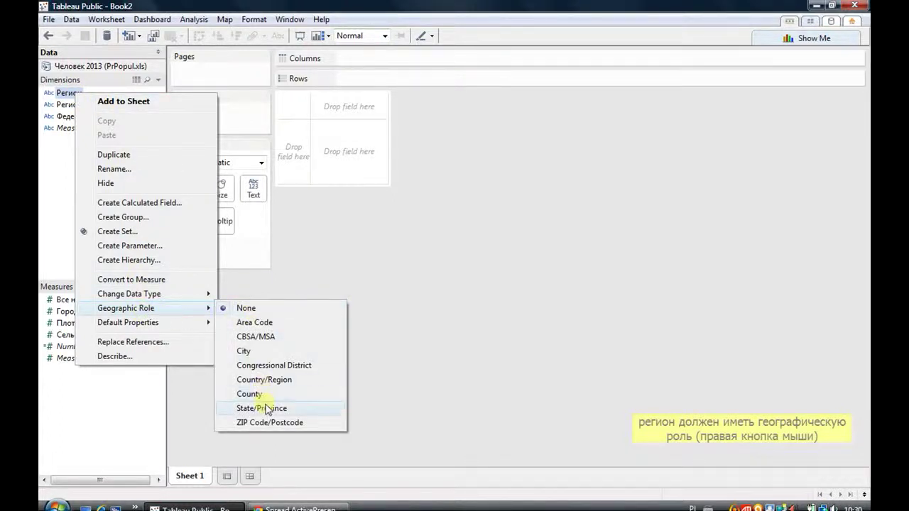
pyautogui.click(268, 410)
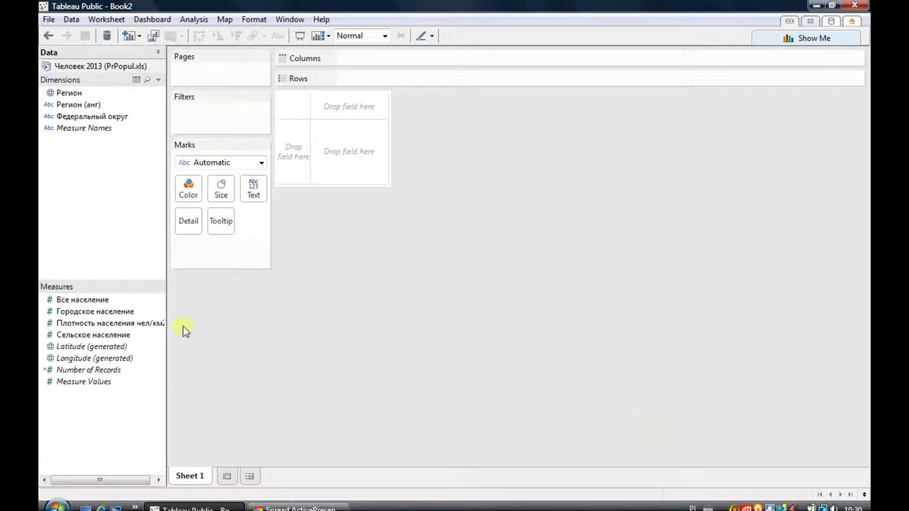
pyautogui.moveTo(71, 97); pyautogui.dragTo(307, 163)
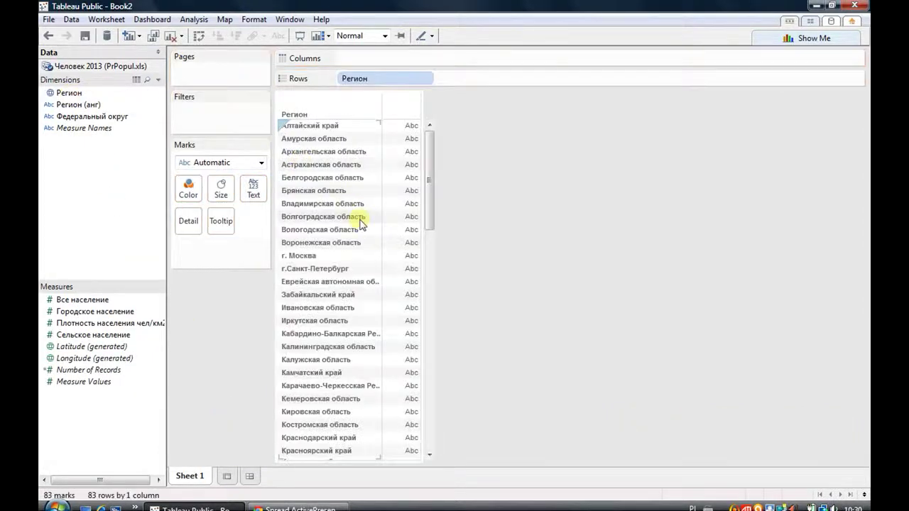
# Open the location editing for the map and set the fixed country to Russia.
pyautogui.click(224, 19)
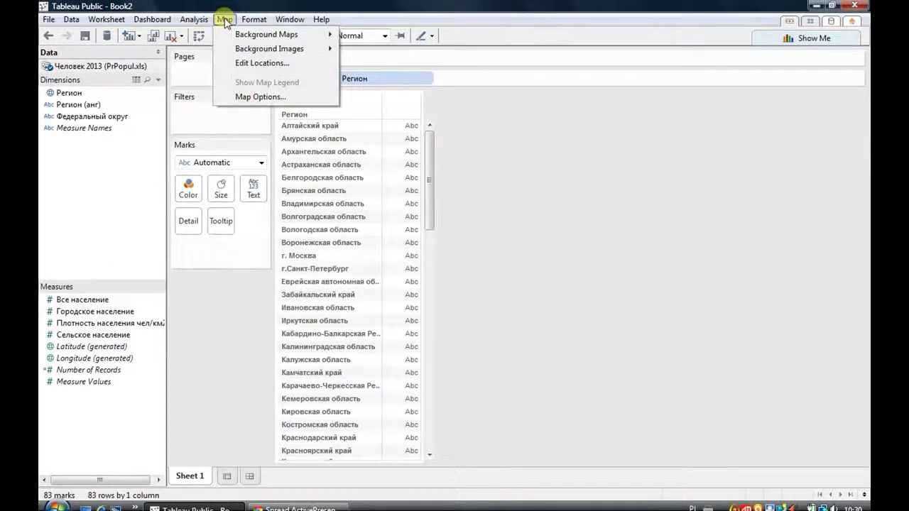
pyautogui.click(263, 63)
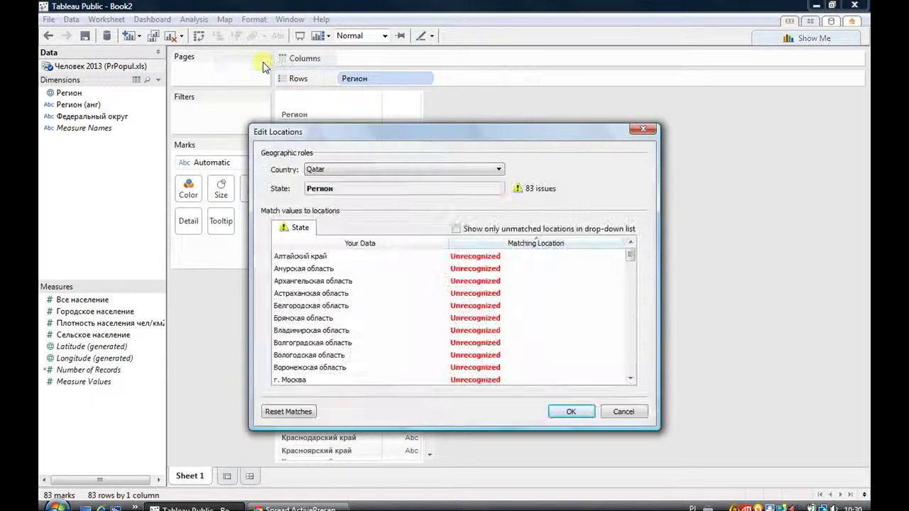
pyautogui.click(461, 169)
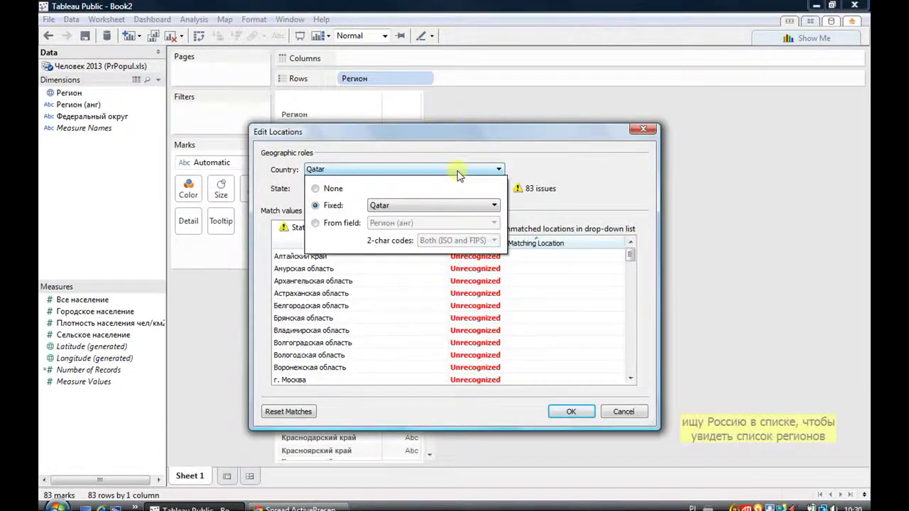
pyautogui.click(458, 207)
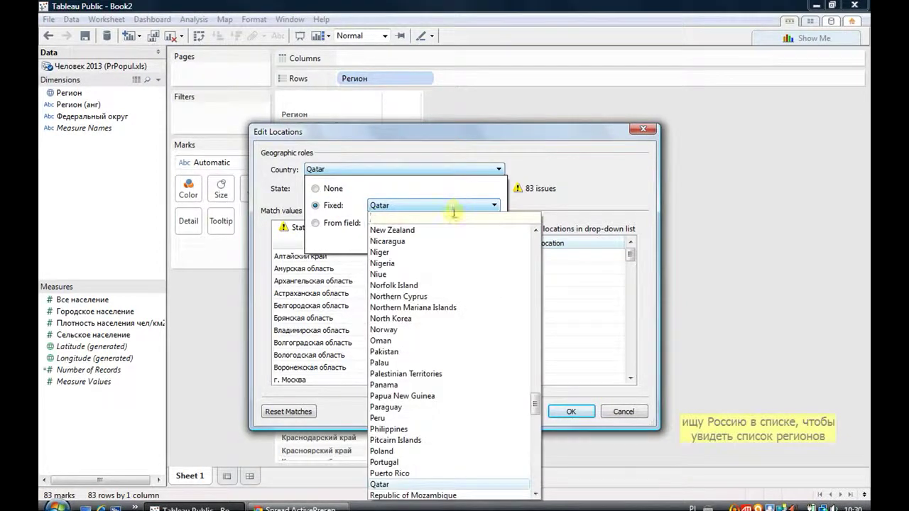
pyautogui.scroll(-1, 465, 352)
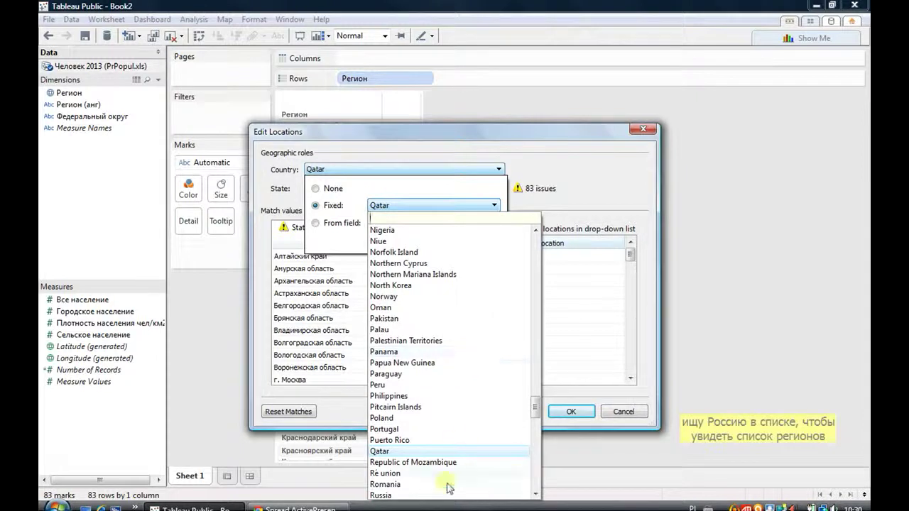
pyautogui.click(388, 496)
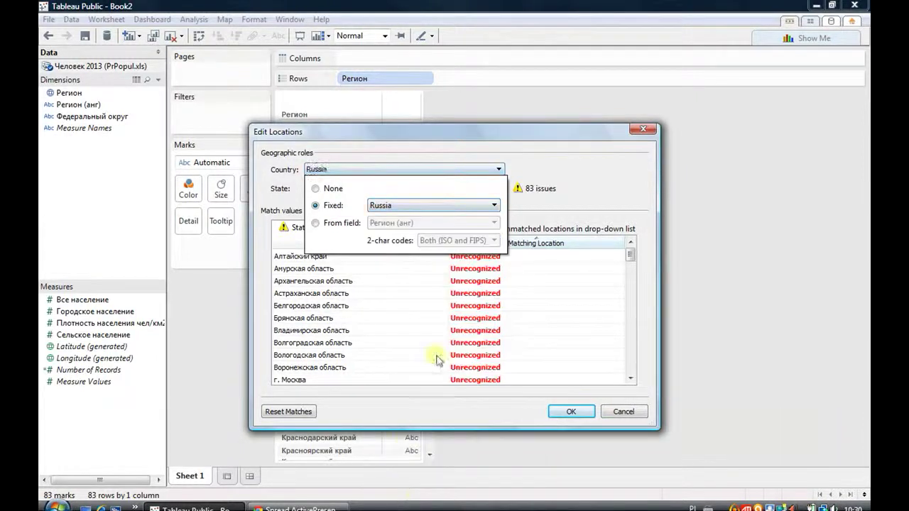
pyautogui.click(542, 212)
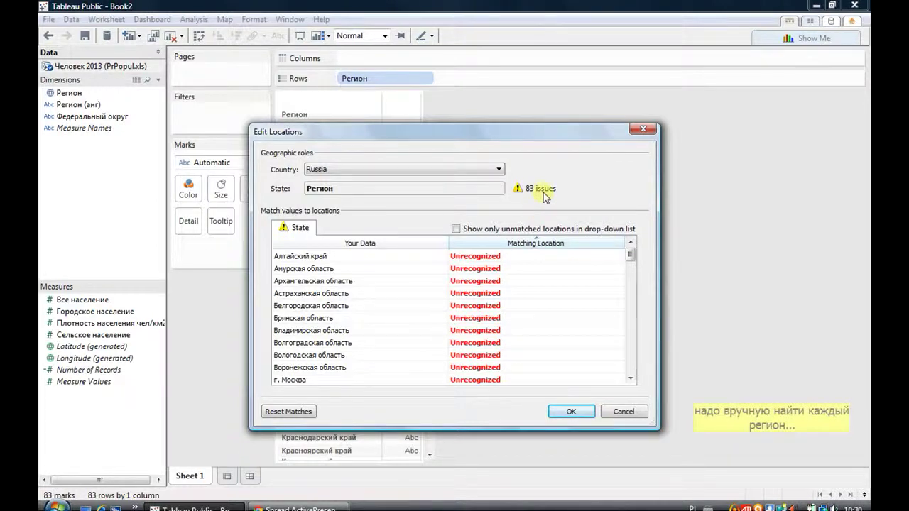
# Match Алтайский край to the location Altayskiy and Амурская область to Amur.
pyautogui.click(486, 257)
pyautogui.click(486, 257)
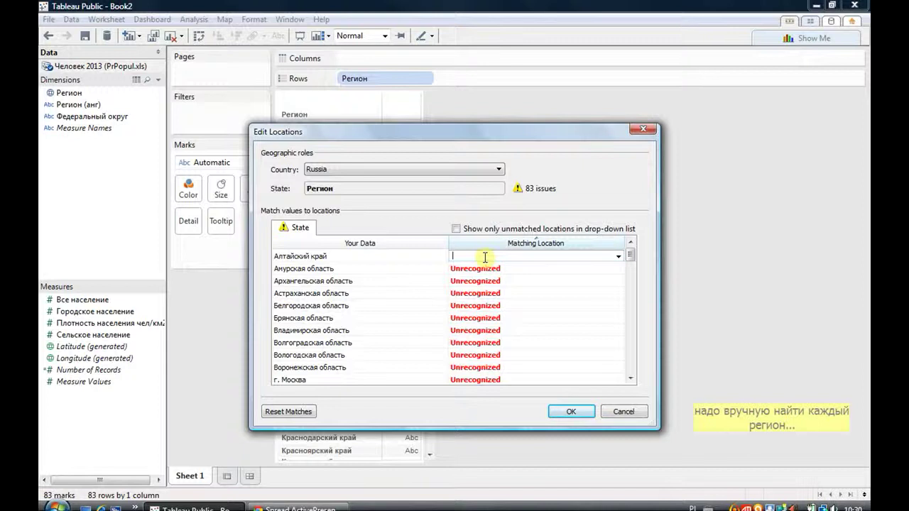
pyautogui.write('al')
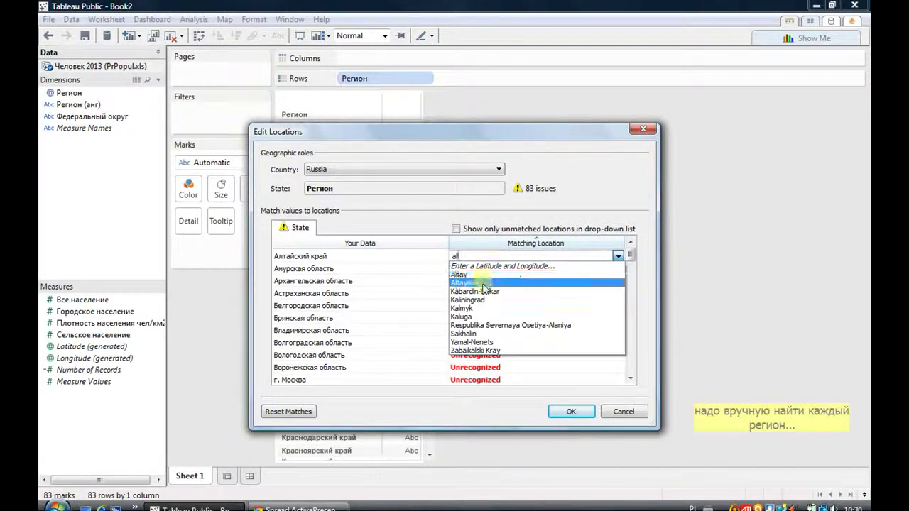
pyautogui.click(482, 284)
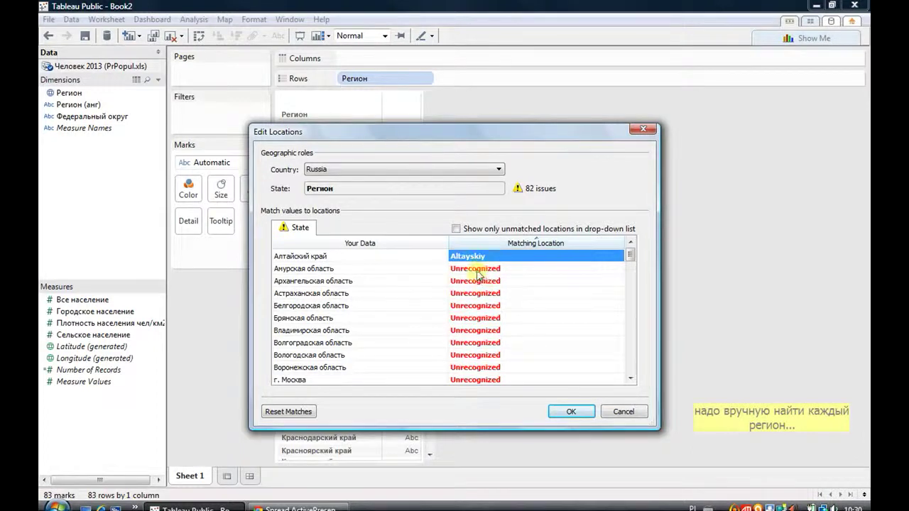
pyautogui.click(477, 271)
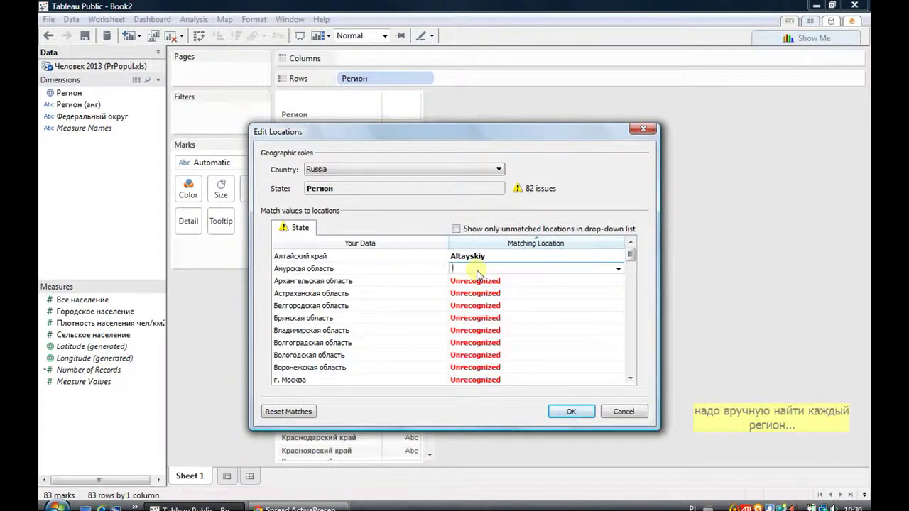
pyautogui.write('amu')
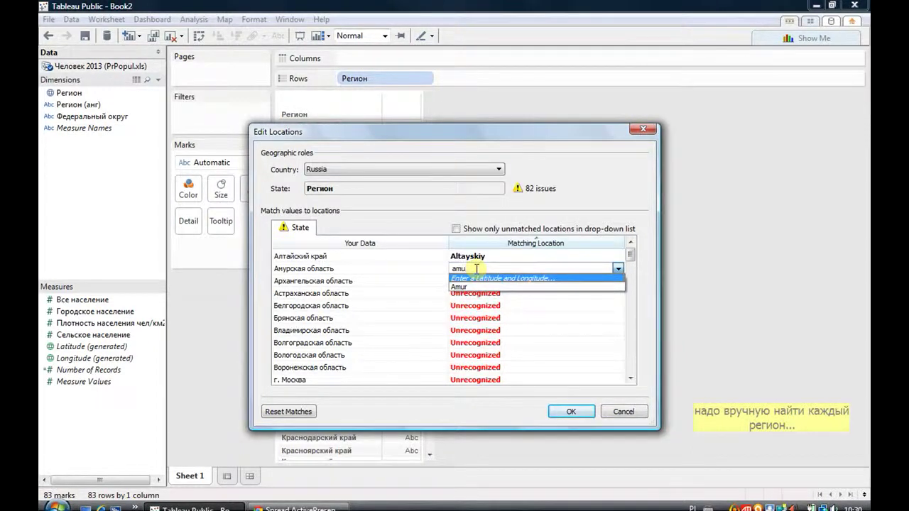
pyautogui.click(472, 286)
# Match Архангельская область to the location Arkhangel'sk and Астраханская область to Astrakhan'.
pyautogui.click(472, 284)
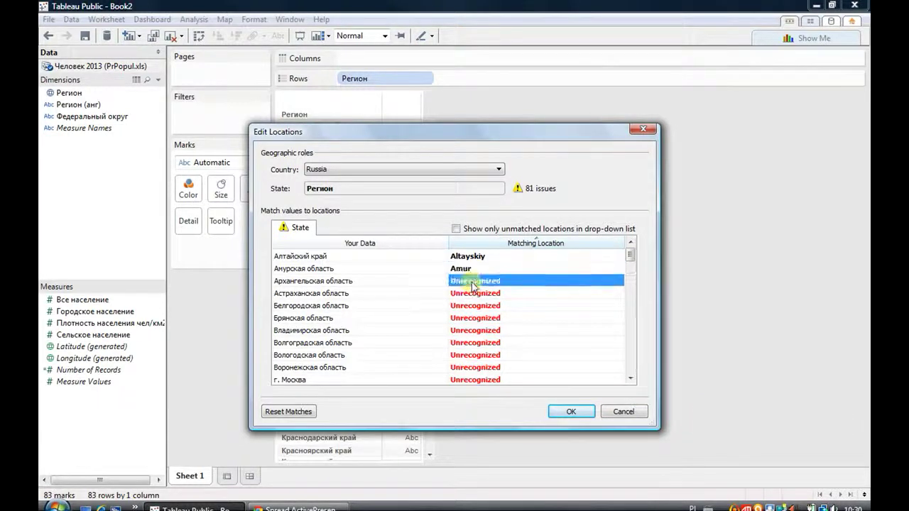
pyautogui.write('ark')
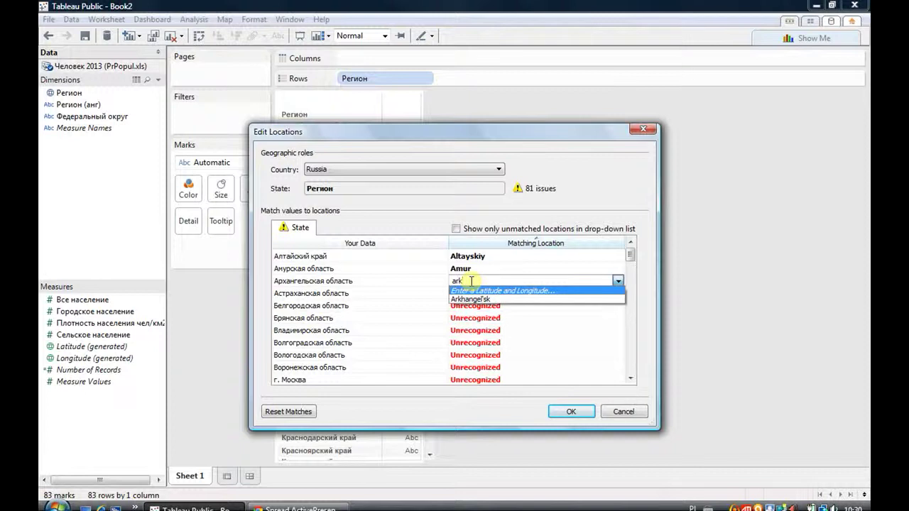
pyautogui.click(473, 299)
pyautogui.click(476, 294)
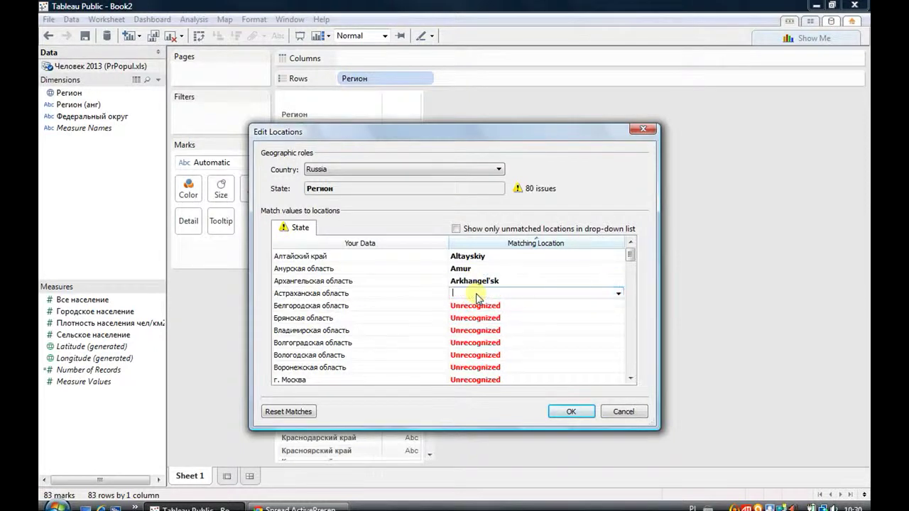
pyautogui.write('ast')
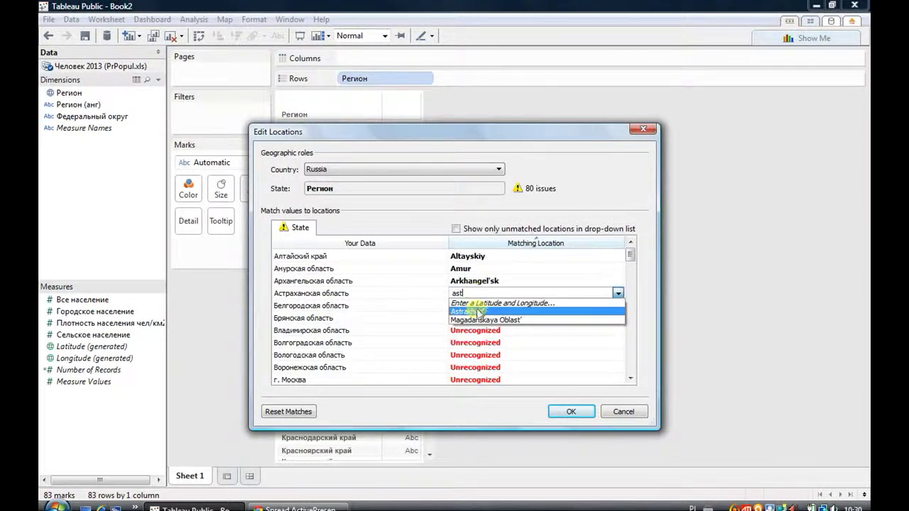
pyautogui.click(477, 314)
# Match Белгородская область to Belgorod and Брянская область to Bryansk, and apply the location matches.
pyautogui.click(476, 307)
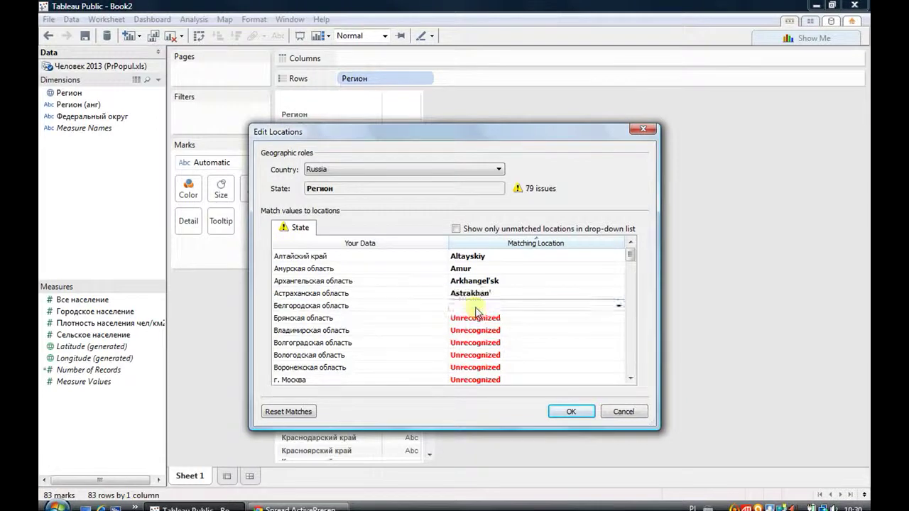
pyautogui.write('bel')
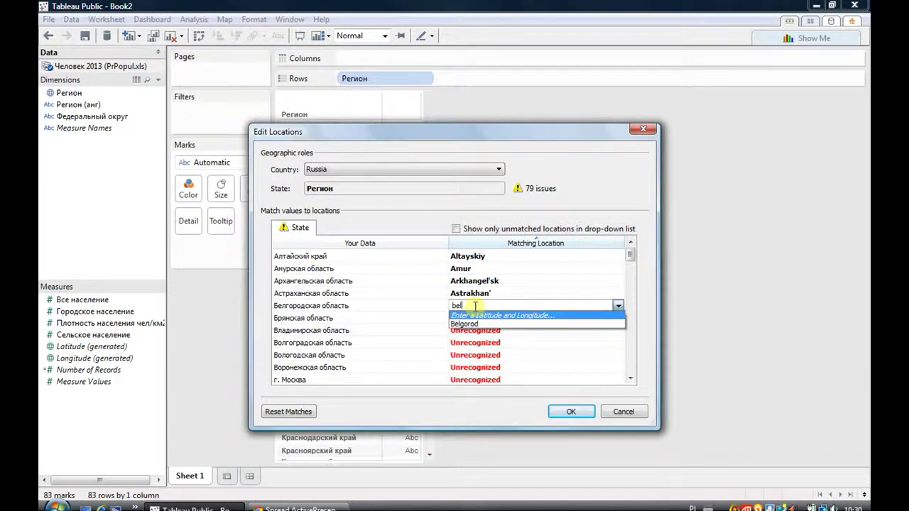
pyautogui.write('g')
pyautogui.click(470, 323)
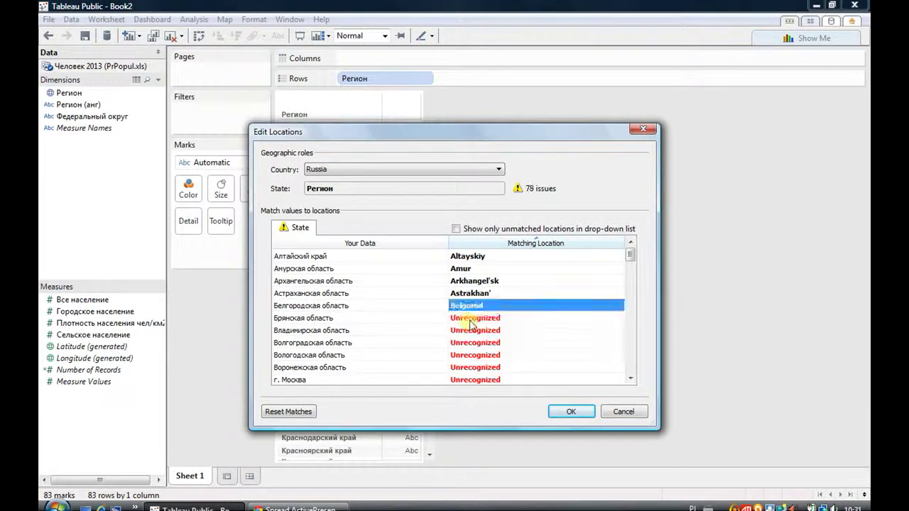
pyautogui.click(472, 319)
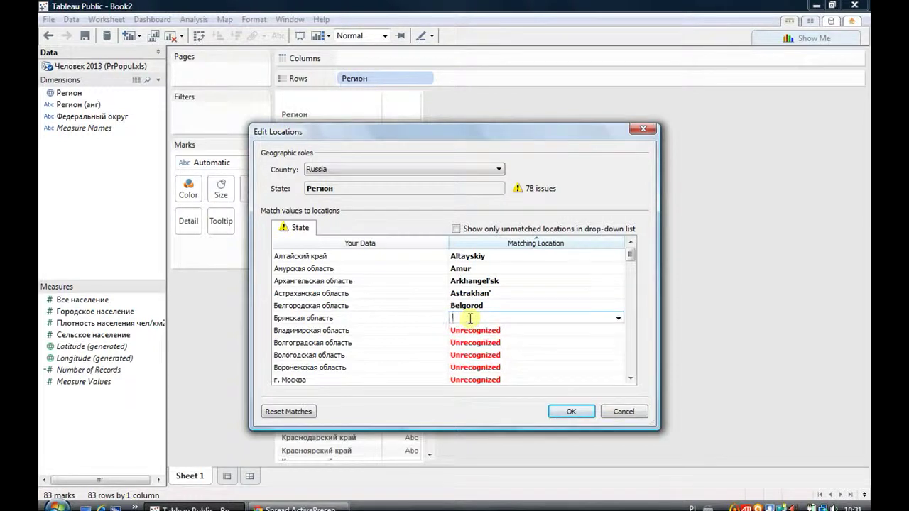
pyautogui.write('bry')
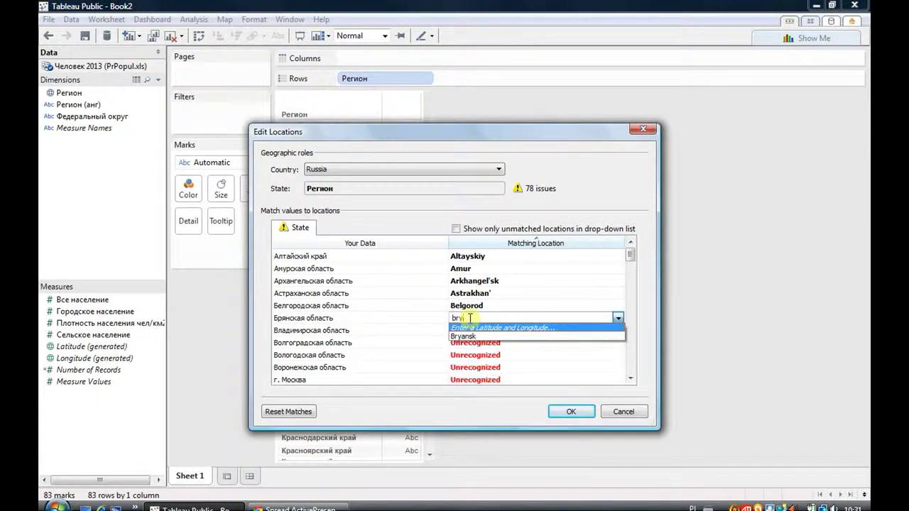
pyautogui.click(466, 336)
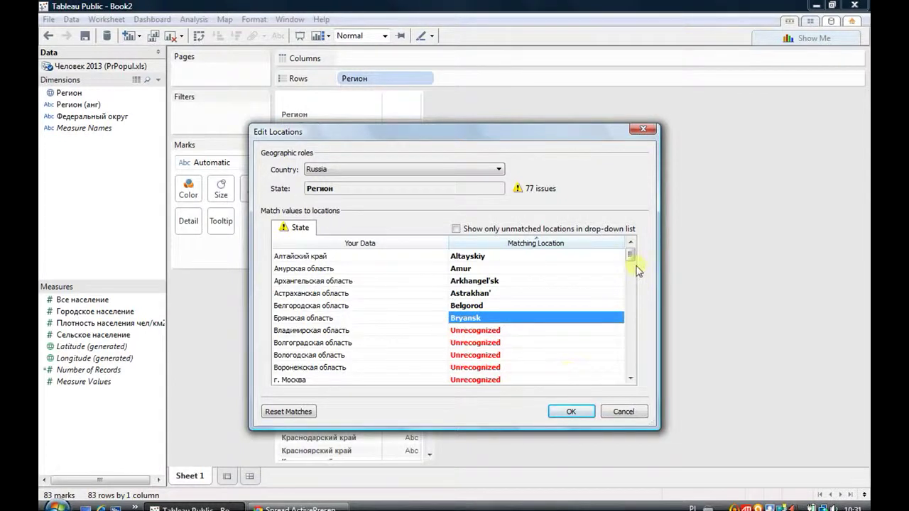
pyautogui.moveTo(631, 262)
pyautogui.mouseDown()
pyautogui.moveTo(631, 377)
pyautogui.moveTo(631, 249)
pyautogui.mouseUp()
pyautogui.click(571, 415)
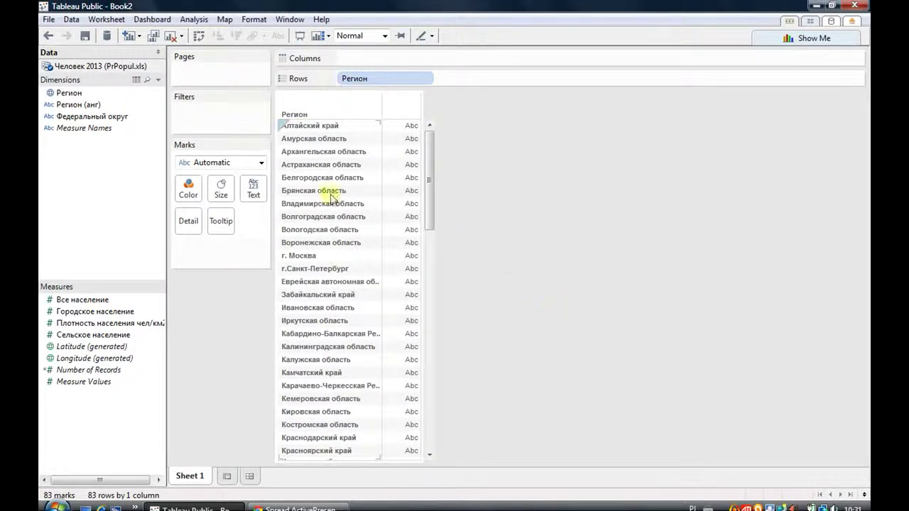
# Add the Все население measure as the values for each region and display the view as a filled map.
pyautogui.moveTo(59, 300); pyautogui.dragTo(397, 292)
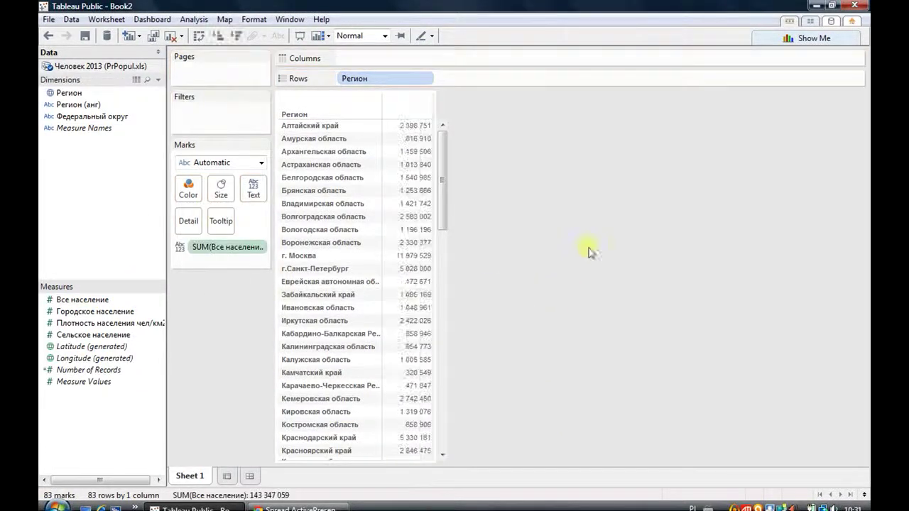
pyautogui.click(810, 38)
pyautogui.click(842, 59)
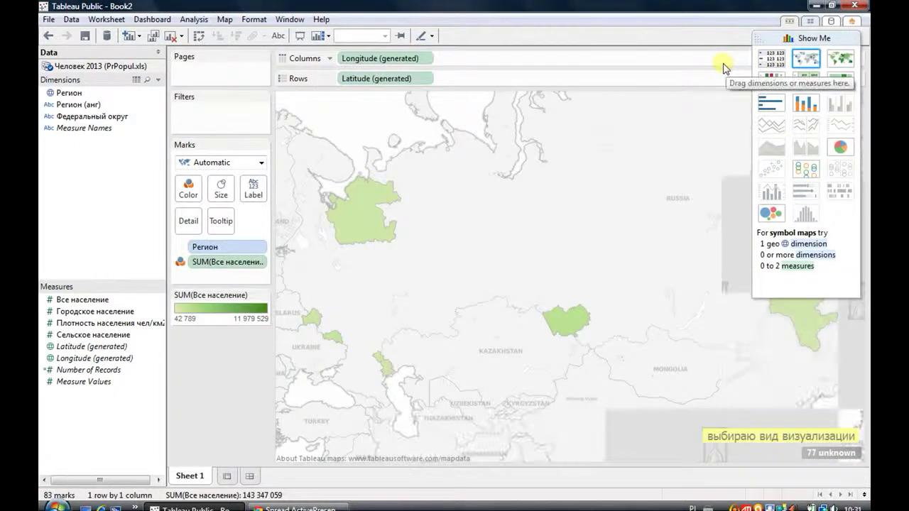
pyautogui.click(810, 38)
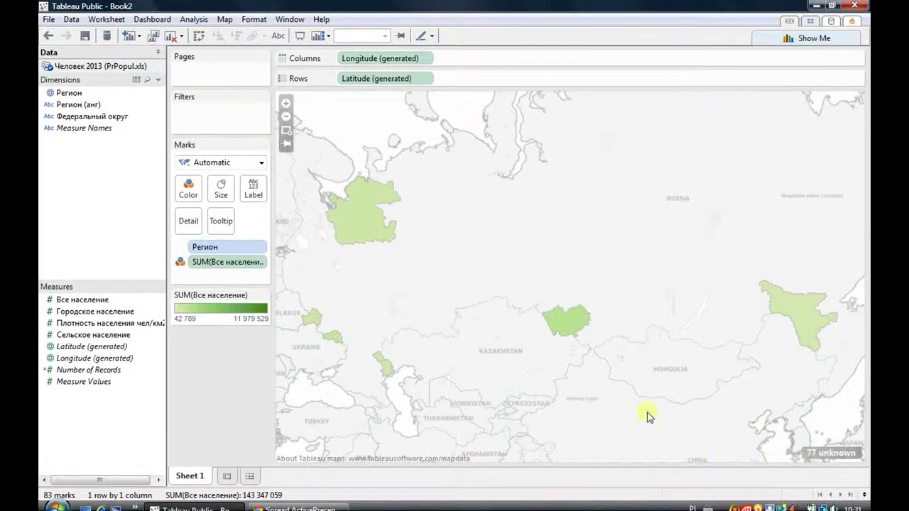
pyautogui.moveTo(565, 325)
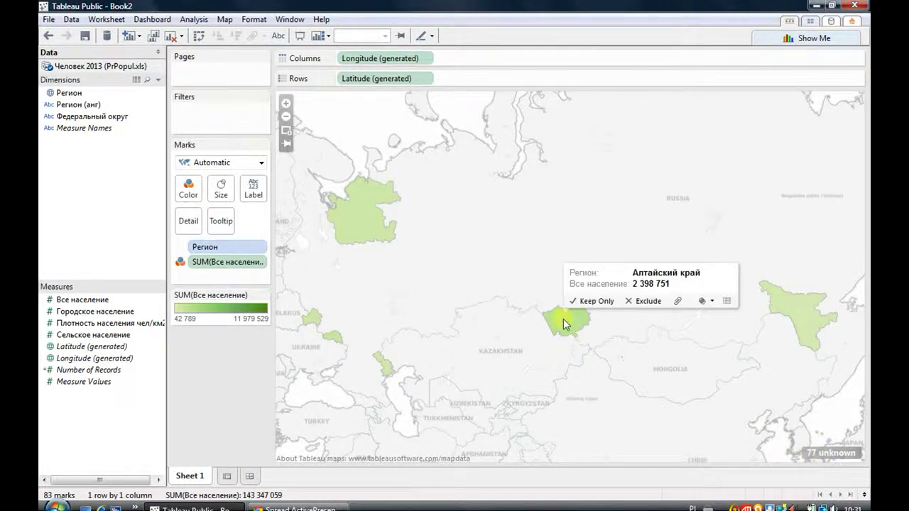
# Add a new worksheet and assign the State/Province geographic role to the Регион (анг) dimension.
pyautogui.moveTo(371, 215)
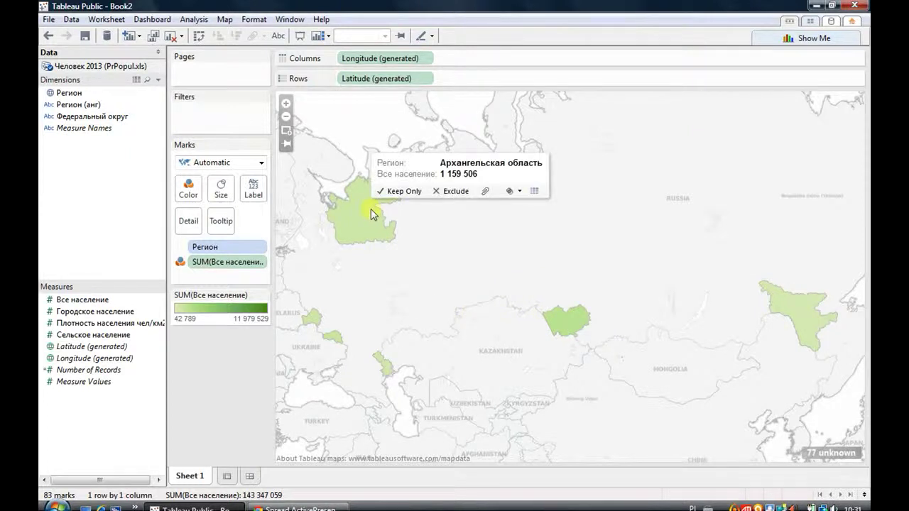
pyautogui.click(226, 476)
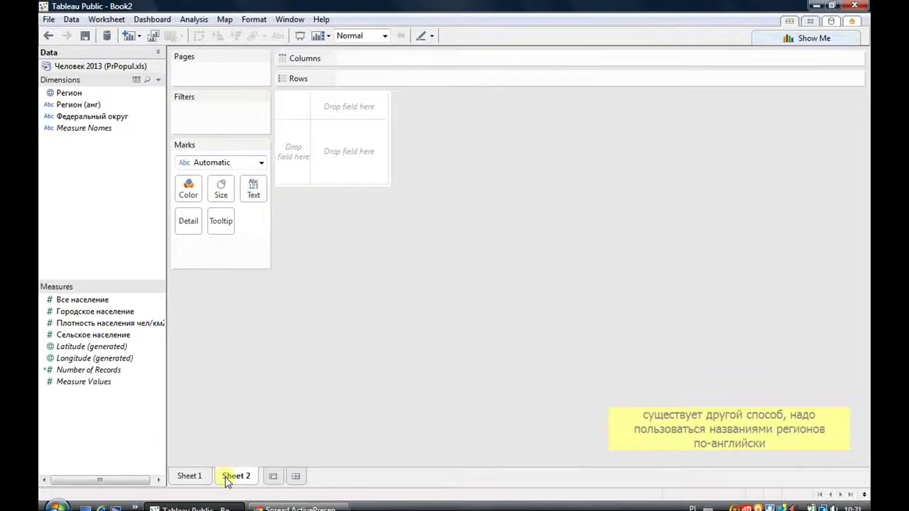
pyautogui.rightClick(85, 108)
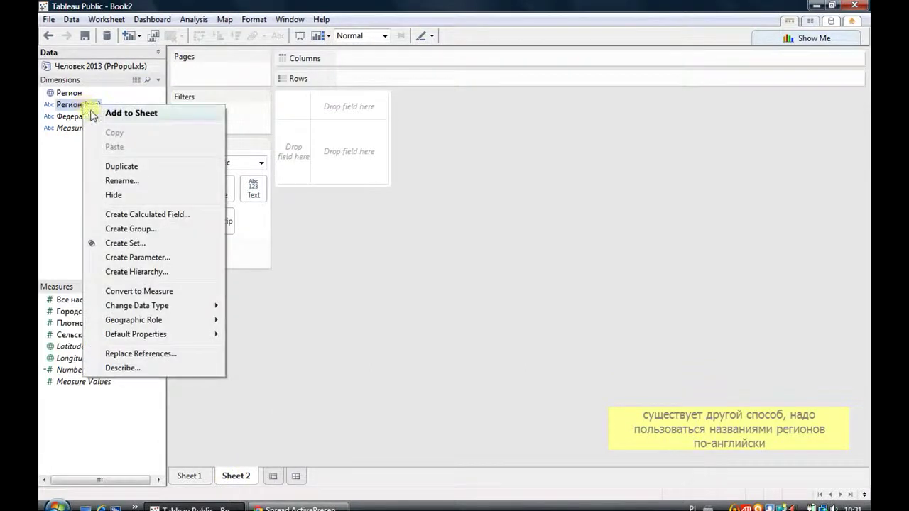
pyautogui.moveTo(190, 327)
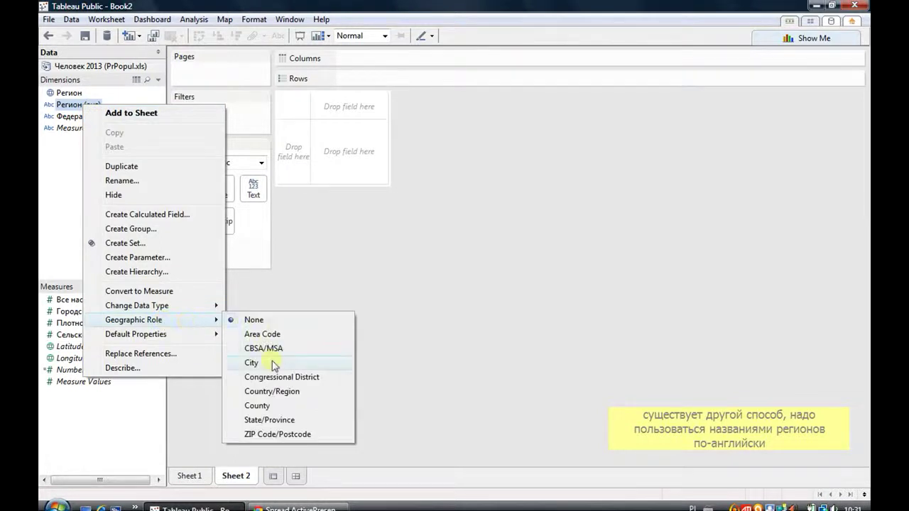
pyautogui.click(269, 420)
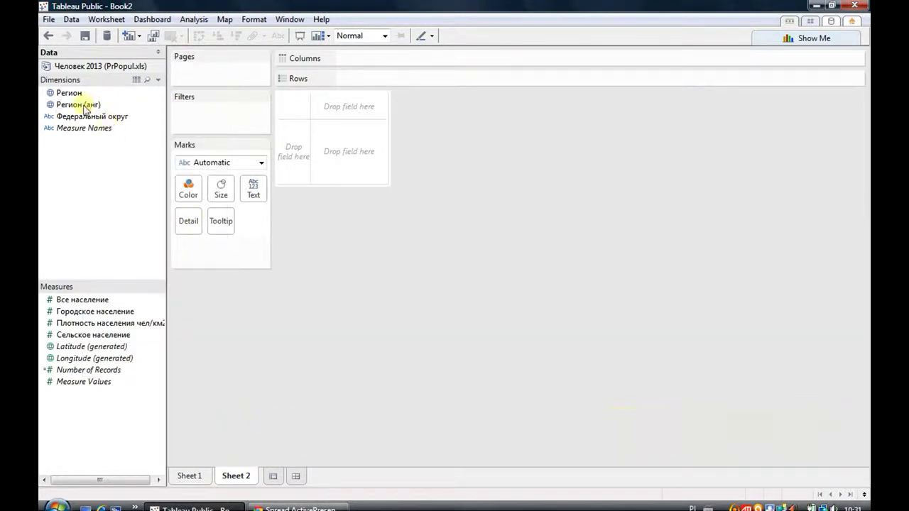
# Place Регион (анг) as the rows of the new sheet and open its location matches for editing.
pyautogui.moveTo(71, 105); pyautogui.dragTo(294, 163)
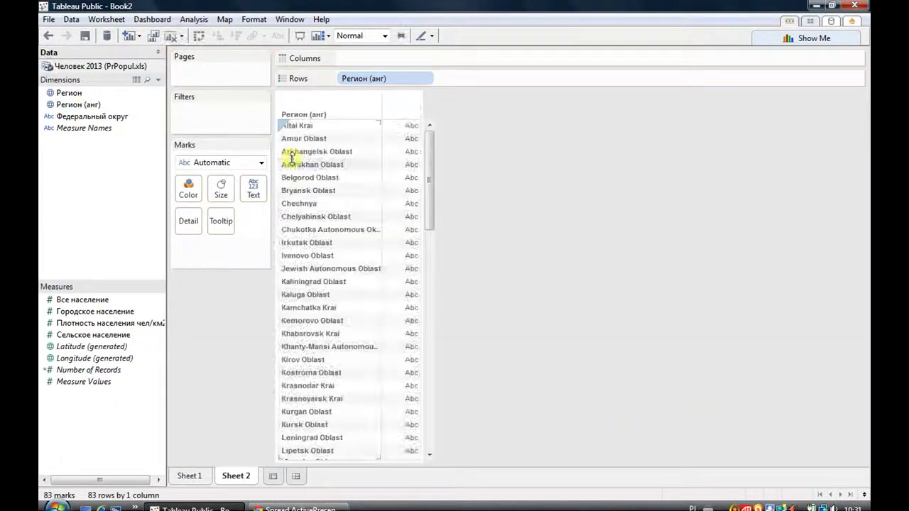
pyautogui.click(225, 19)
pyautogui.click(241, 62)
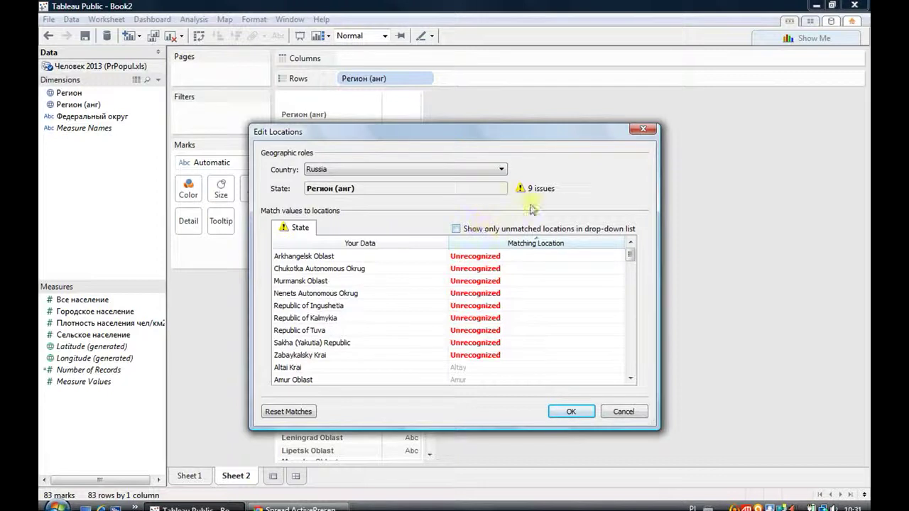
# Match Arkhangelsk Oblast to the location Arkhangel'sk and Chukotka Autonomous Okrug to Chukotskiy Avtonomnyy Okrug.
pyautogui.click(500, 257)
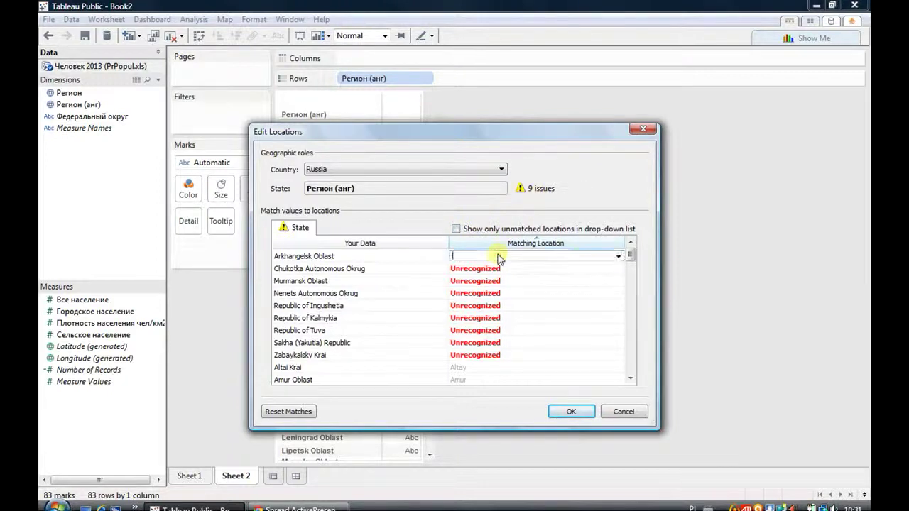
pyautogui.write('ark')
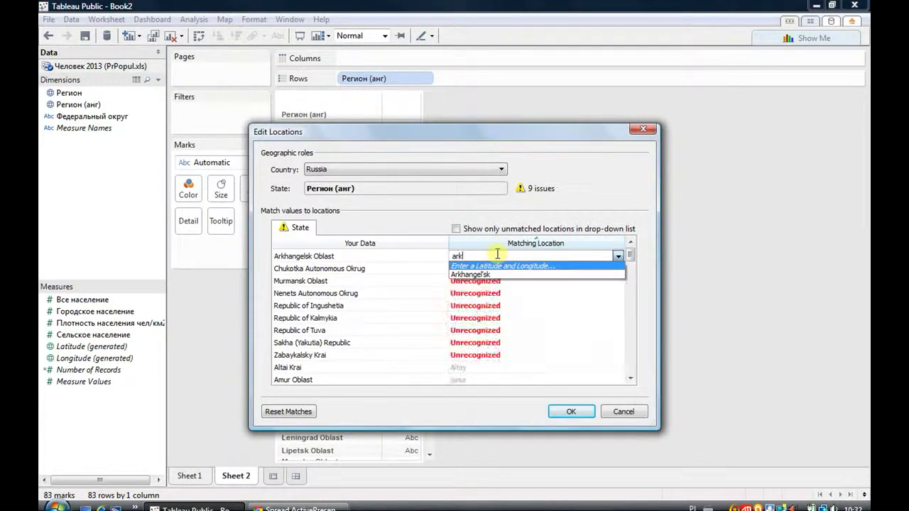
pyautogui.click(486, 274)
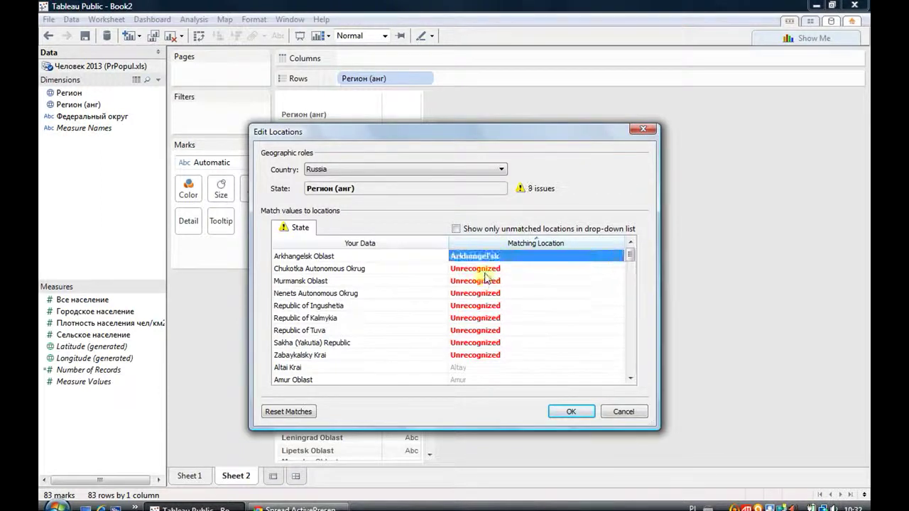
pyautogui.click(487, 273)
pyautogui.write('chu')
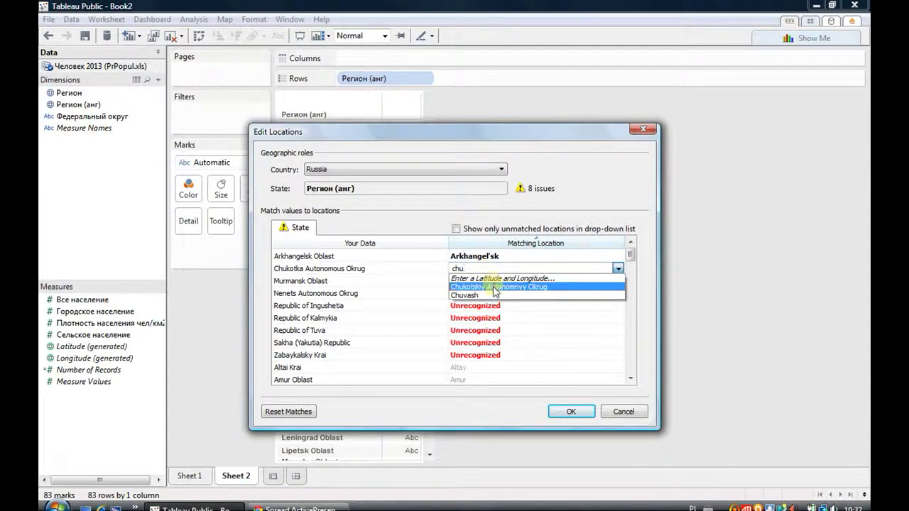
pyautogui.click(495, 287)
# Match Murmansk Oblast to the location Murmansk and Nenets Autonomous Okrug to Nenets.
pyautogui.click(485, 281)
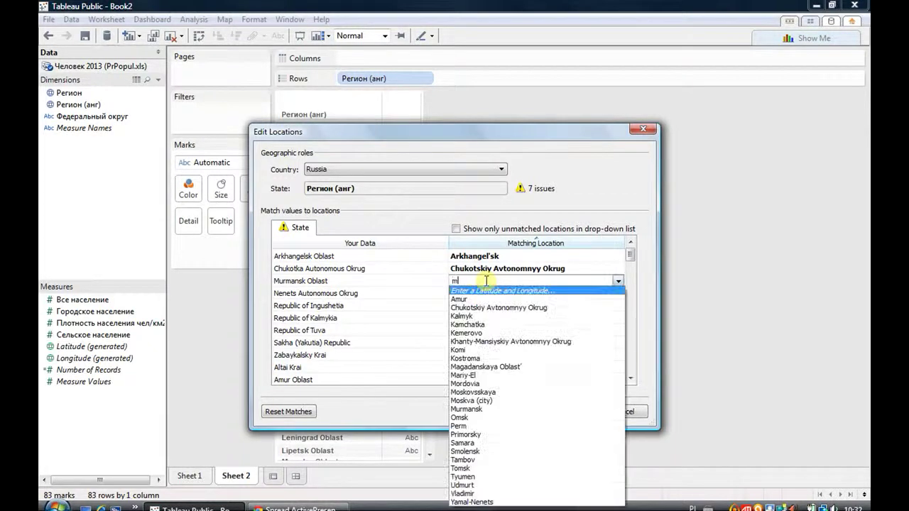
pyautogui.write('mur')
pyautogui.click(486, 308)
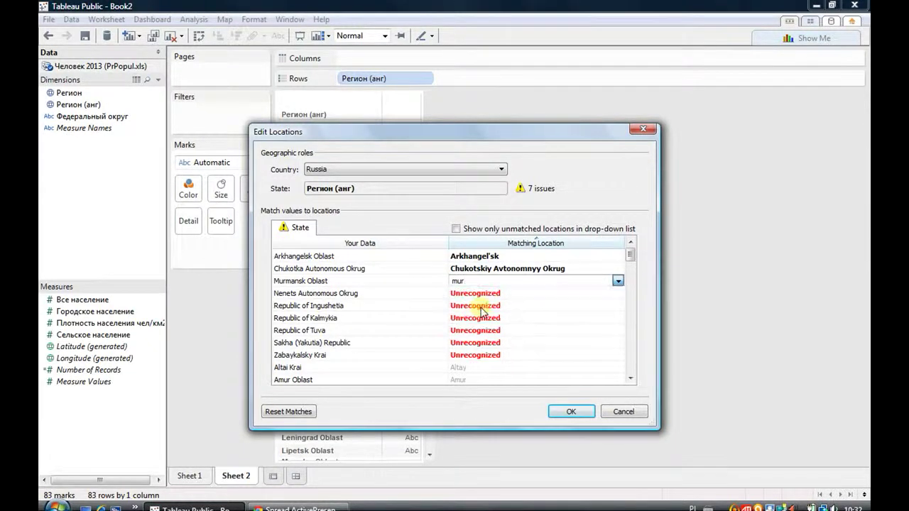
pyautogui.click(485, 293)
pyautogui.write('nen')
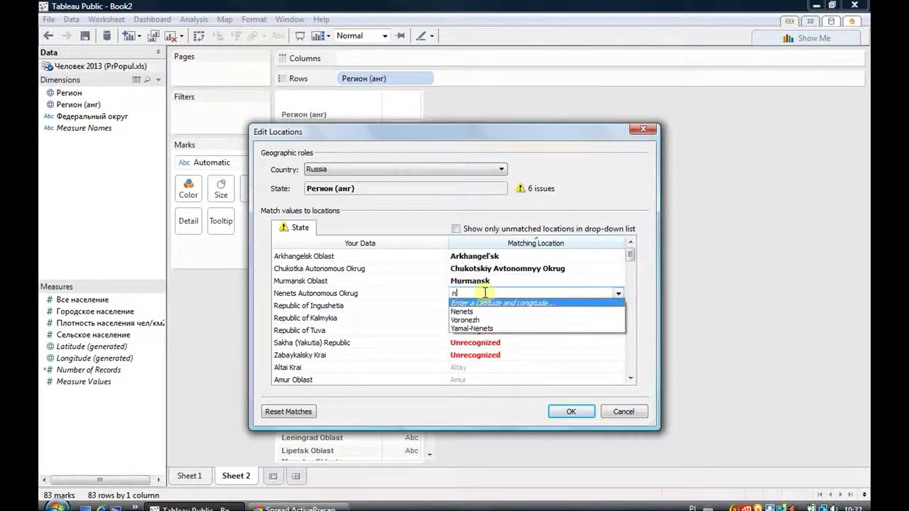
pyautogui.click(467, 311)
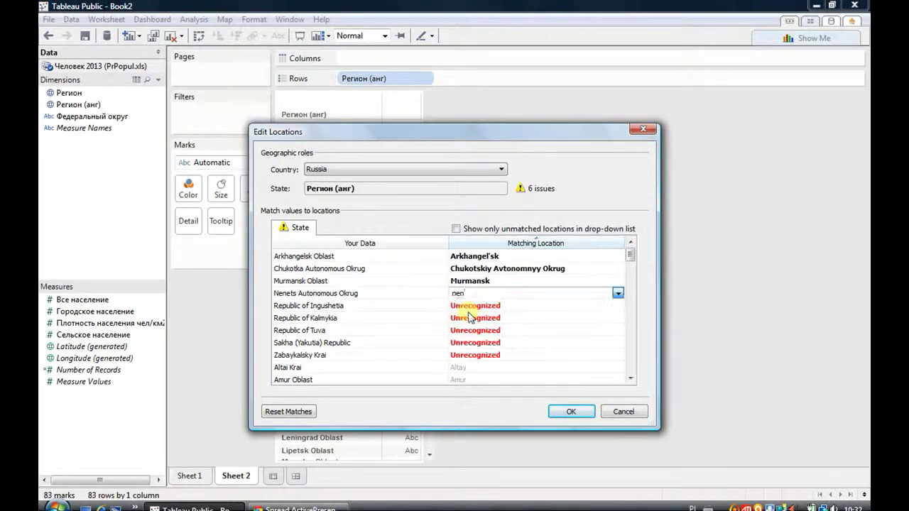
# Match Republic of Ingushetia to the location Ingush and Republic of Kalmykia to Kalmyk.
pyautogui.click(468, 310)
pyautogui.write('in')
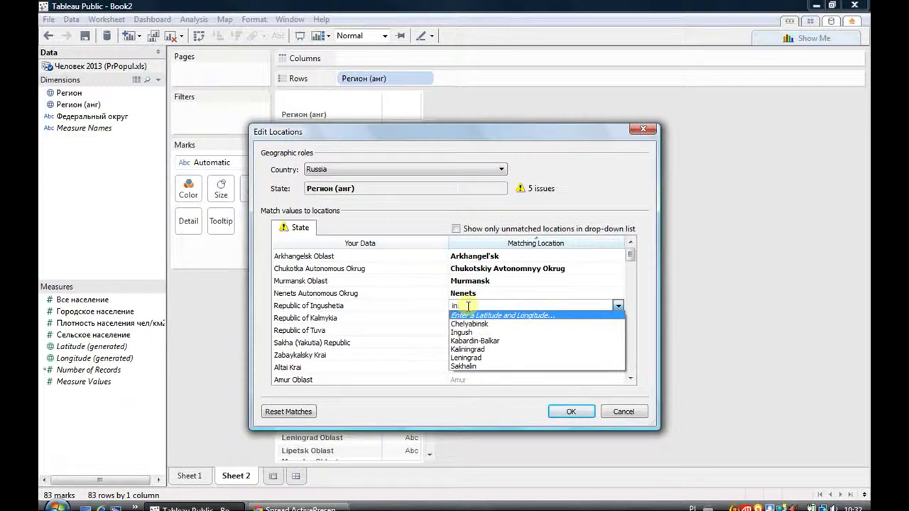
pyautogui.click(473, 332)
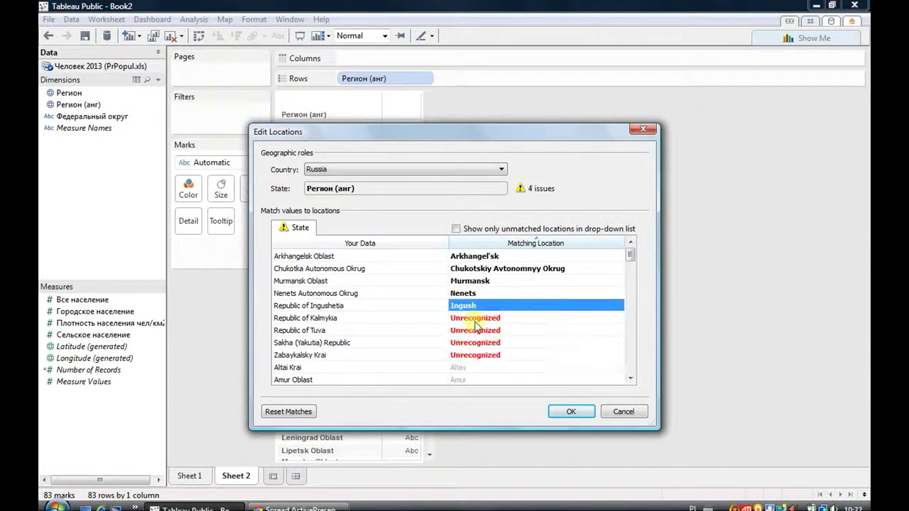
pyautogui.click(476, 320)
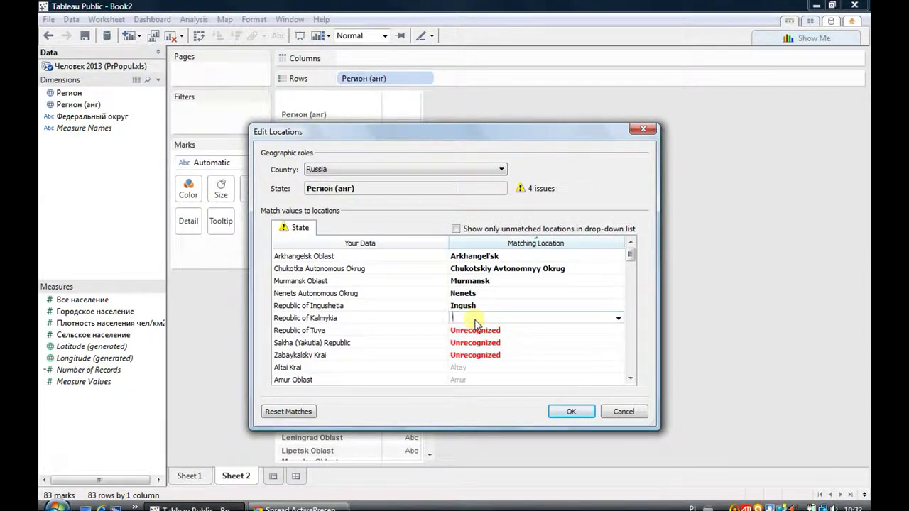
pyautogui.write('kal')
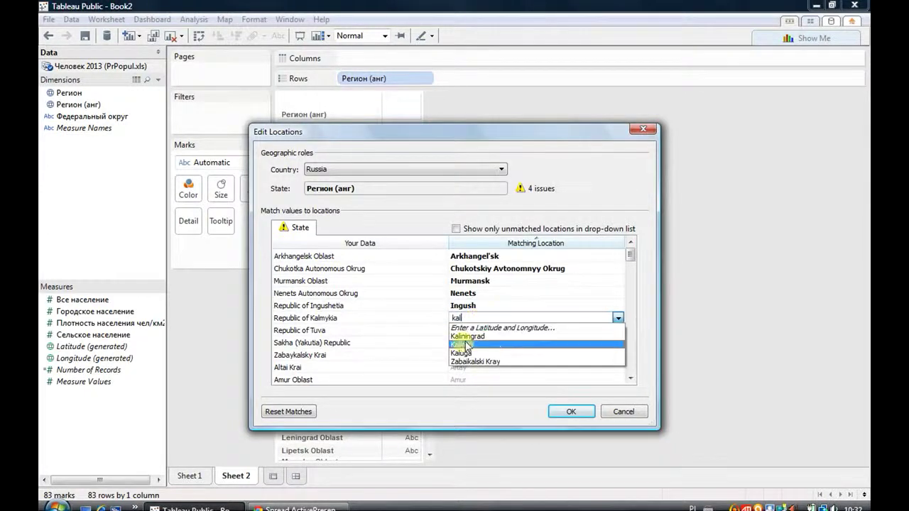
pyautogui.click(464, 345)
# Match Republic of Tuva to the location Tuva and Sakha (Yakutia) Republic to Respublika Sakha (Yakutiya).
pyautogui.click(498, 332)
pyautogui.click(499, 334)
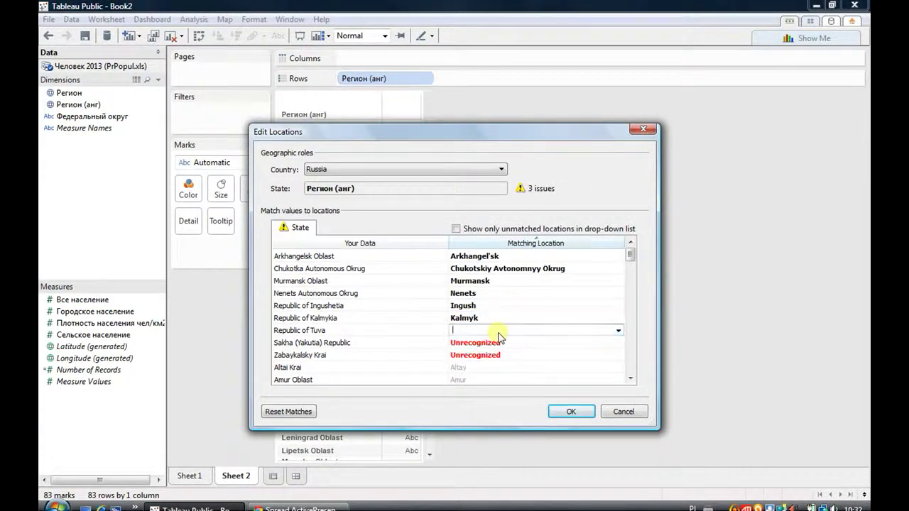
pyautogui.write('tuv')
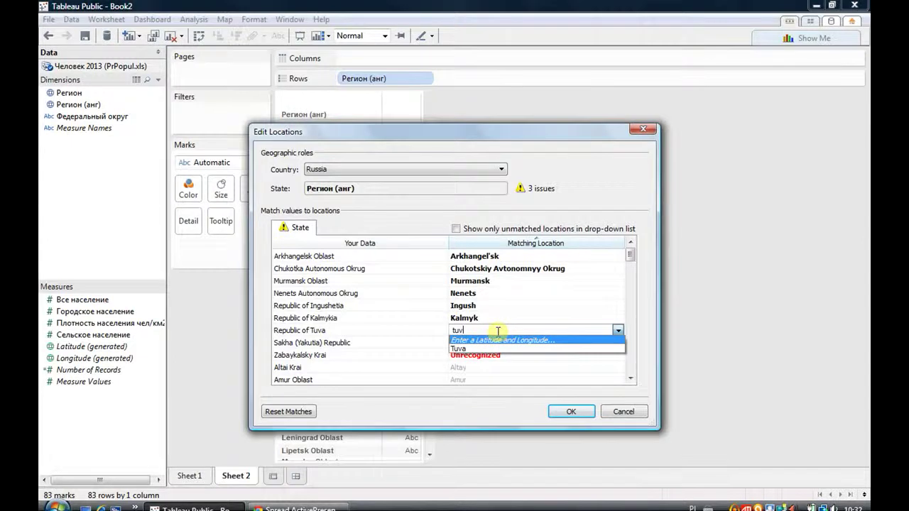
pyautogui.click(490, 349)
pyautogui.click(508, 345)
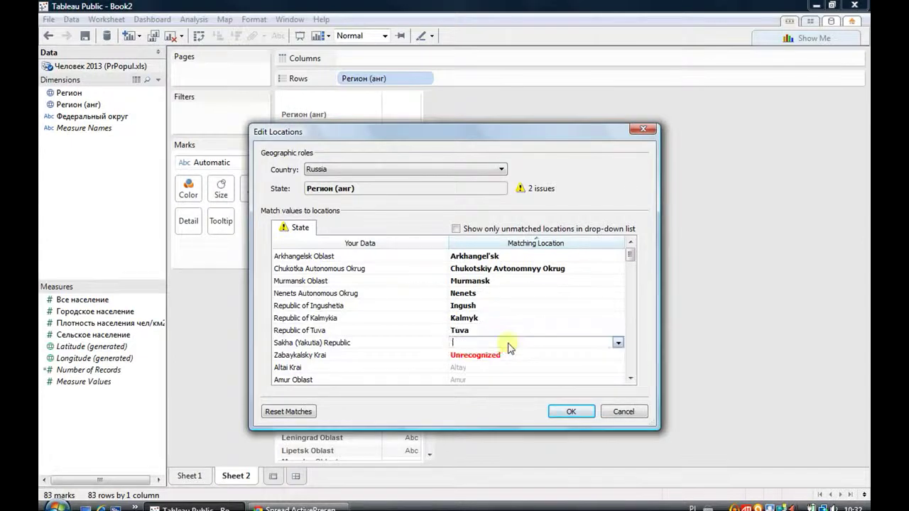
pyautogui.write('yak')
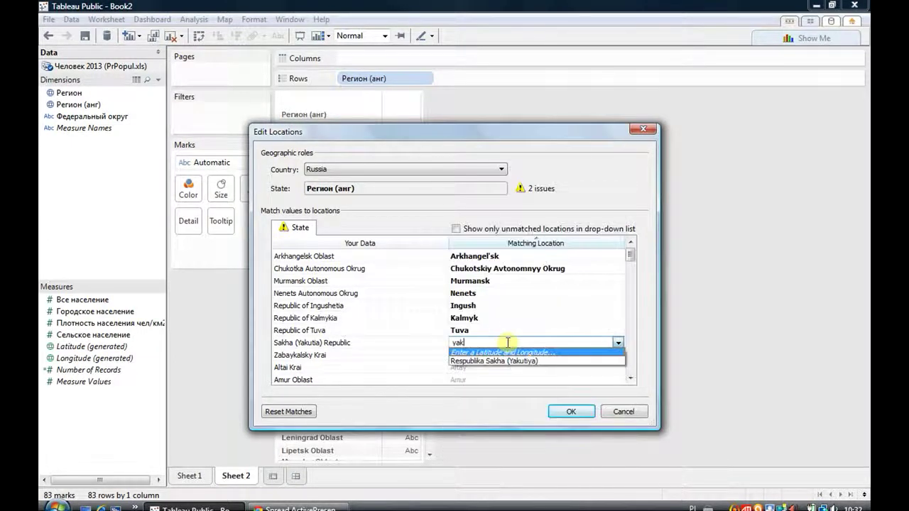
pyautogui.click(504, 360)
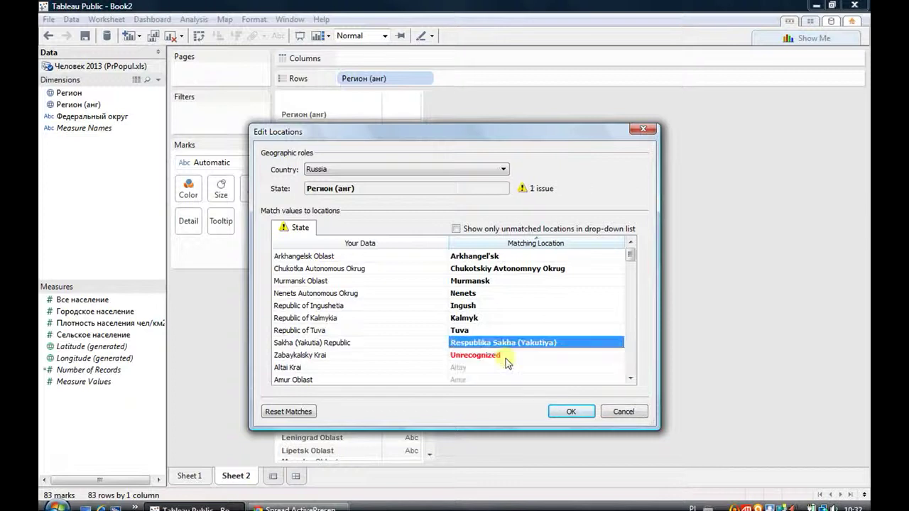
# Match Zabaykalsky Krai to the location Zabaikalski Kray.
pyautogui.click(495, 359)
pyautogui.write('zab')
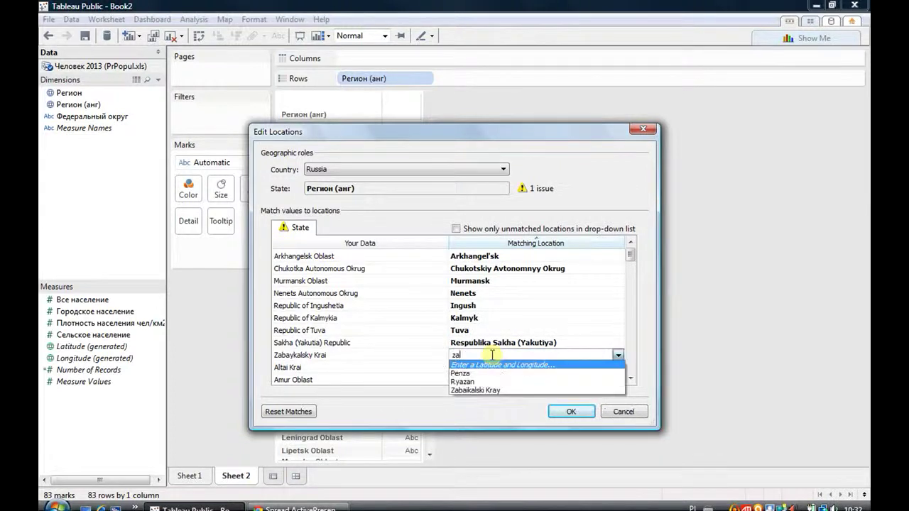
pyautogui.click(487, 373)
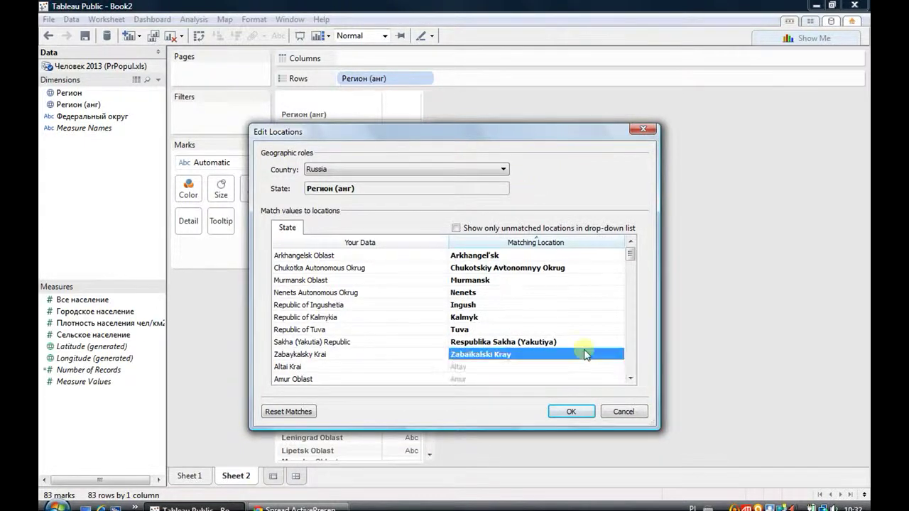
# Check the automatically matched regions and change the location matched to Moscow to Moskva (city).
pyautogui.click(631, 380)
pyautogui.click(631, 380)
pyautogui.click(631, 380)
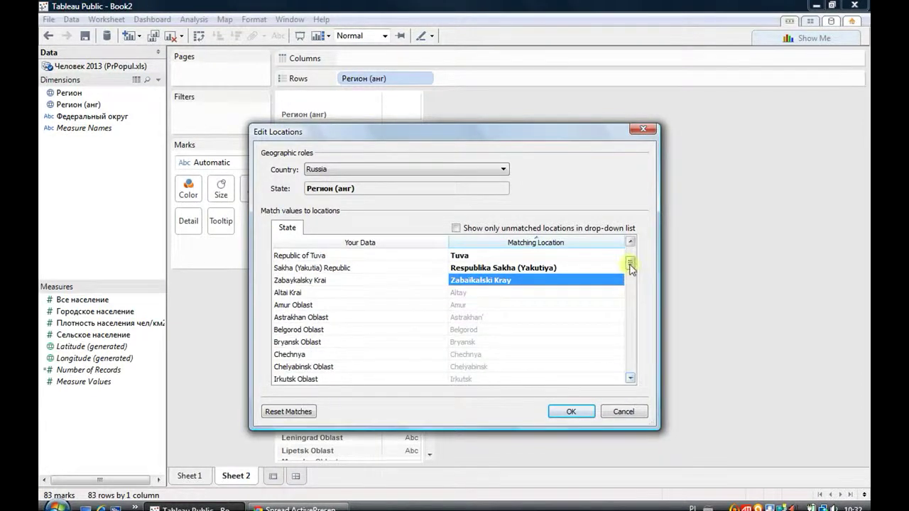
pyautogui.moveTo(631, 266); pyautogui.dragTo(633, 303)
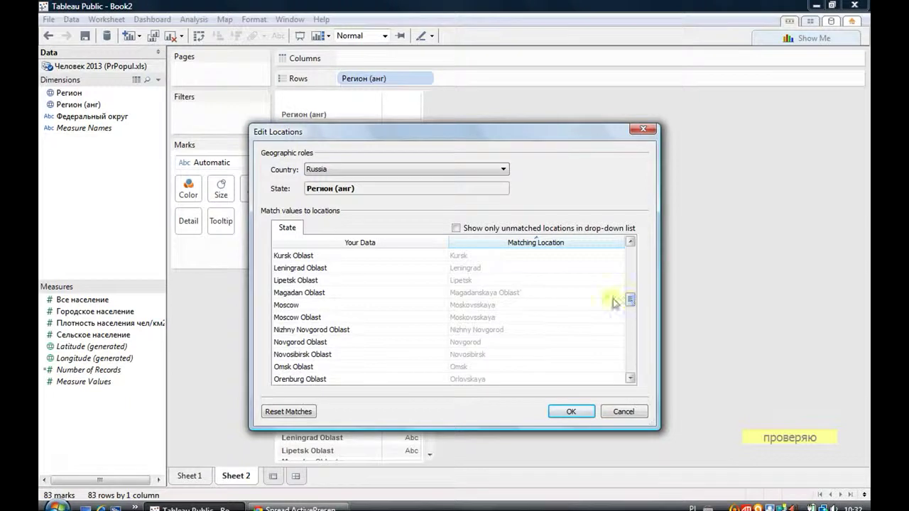
pyautogui.click(495, 305)
pyautogui.write('mo')
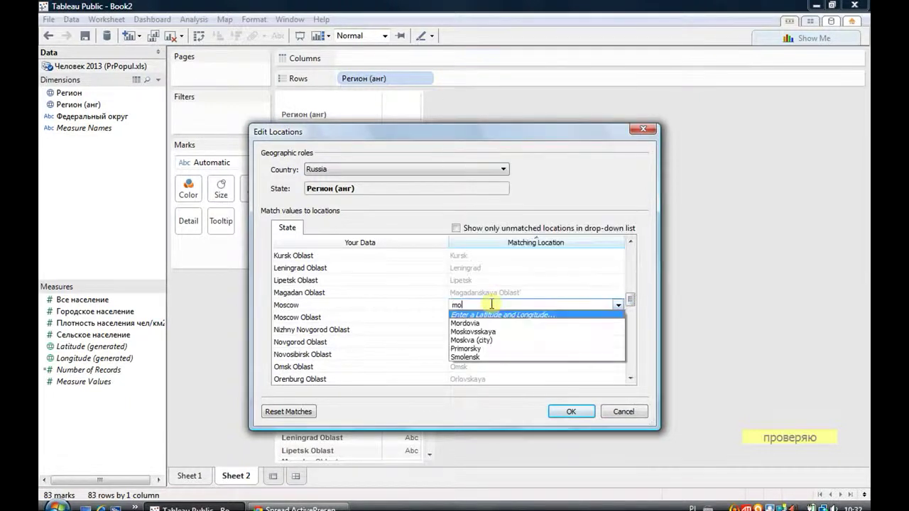
pyautogui.click(485, 340)
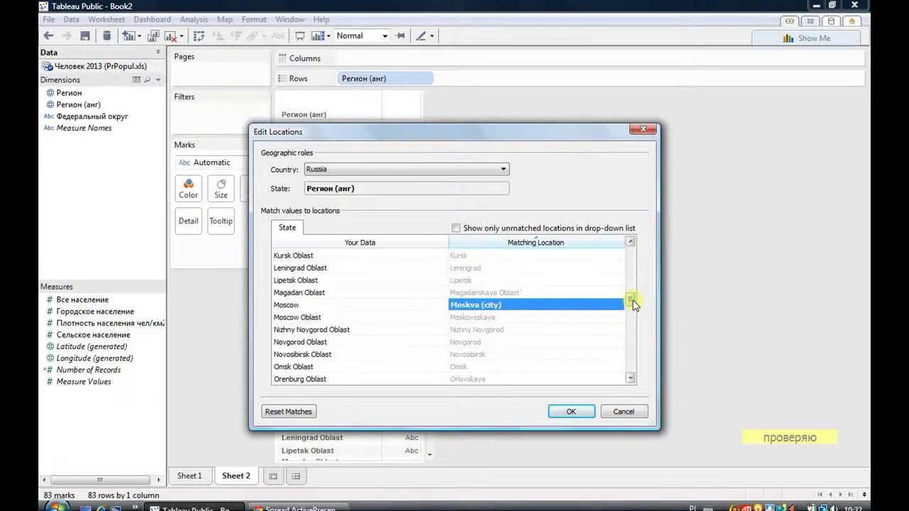
# Change the location matched to Orenburg Oblast to Orenburg and check the remaining matches through the end of the list.
pyautogui.moveTo(633, 302); pyautogui.dragTo(632, 306)
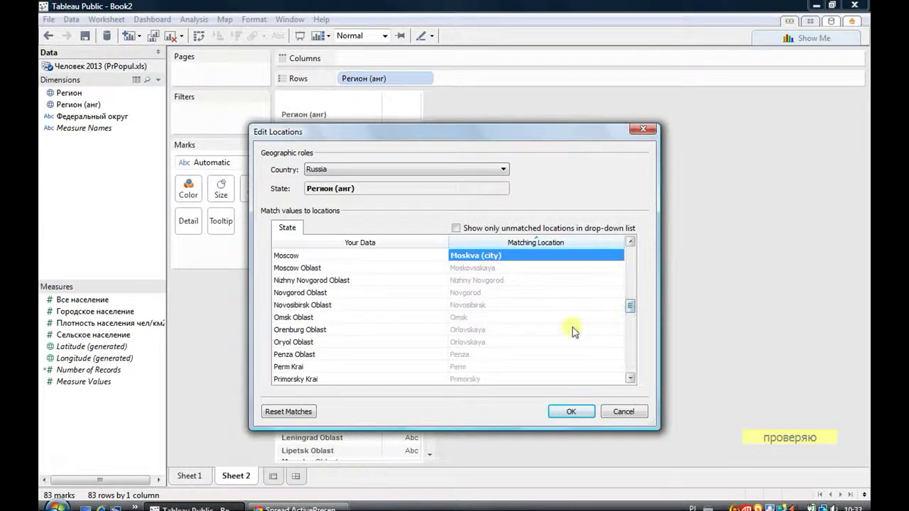
pyautogui.click(469, 331)
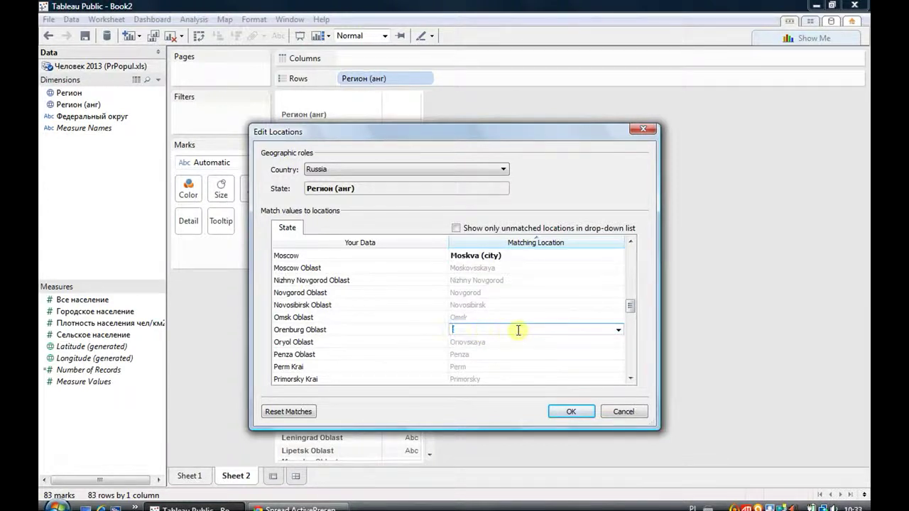
pyautogui.write('Orel')
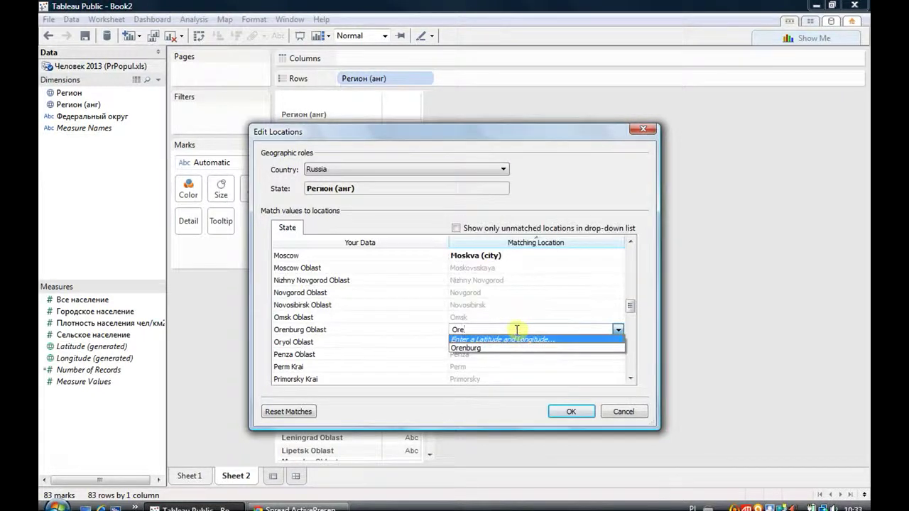
pyautogui.click(482, 348)
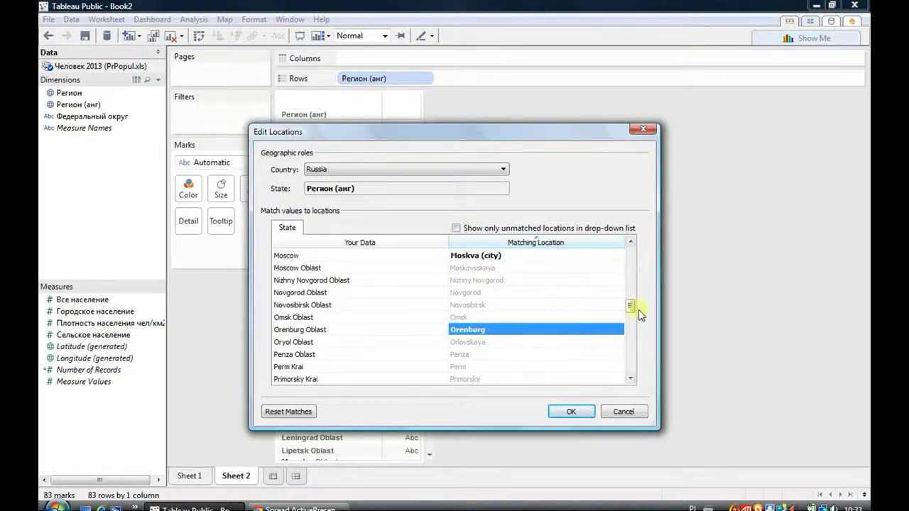
pyautogui.moveTo(630, 309); pyautogui.dragTo(638, 371)
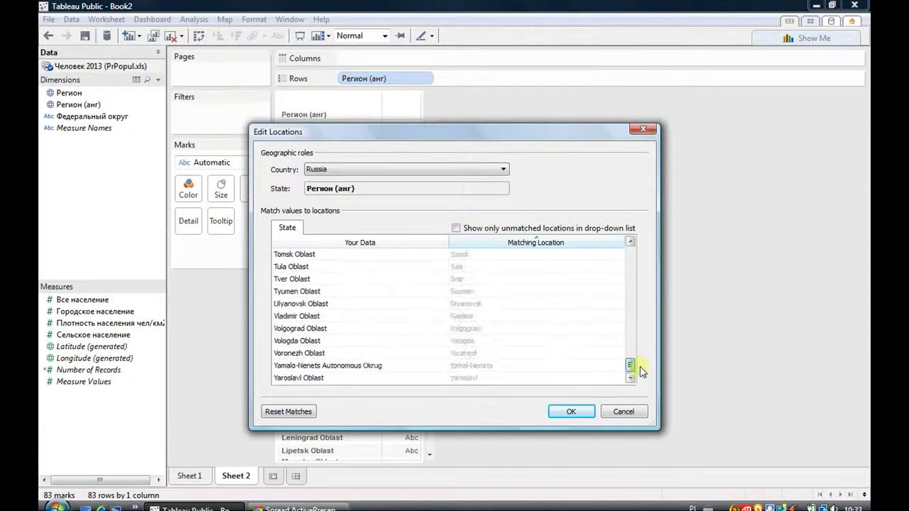
# Accept the location matches and show the Все население measure by region as a filled map.
pyautogui.click(575, 416)
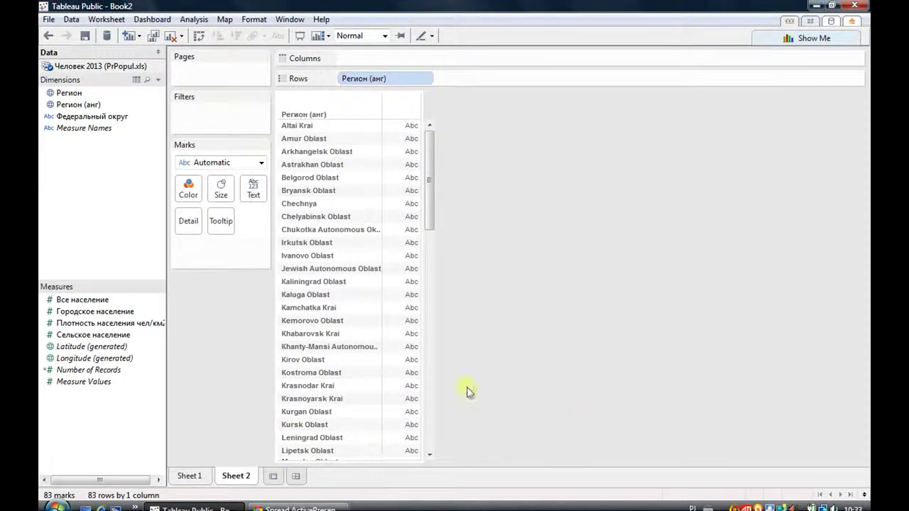
pyautogui.moveTo(103, 302); pyautogui.dragTo(417, 303)
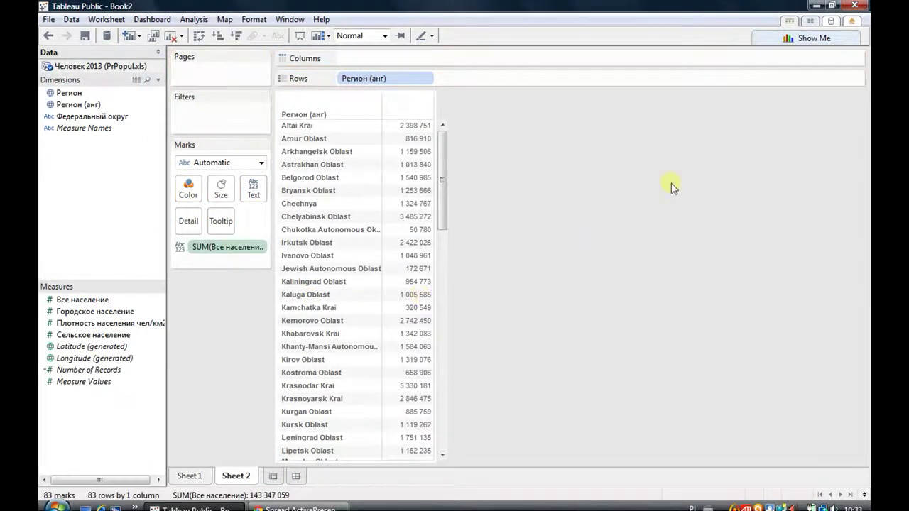
pyautogui.click(808, 39)
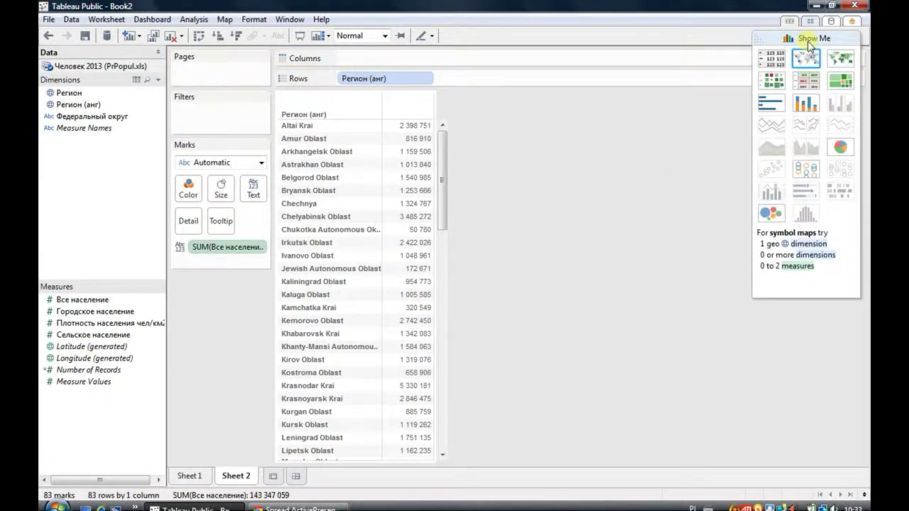
pyautogui.click(849, 61)
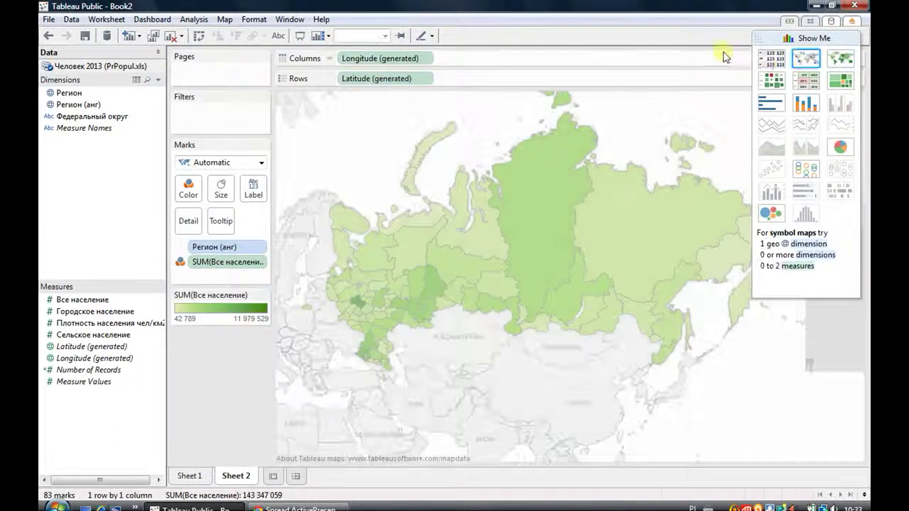
pyautogui.click(798, 37)
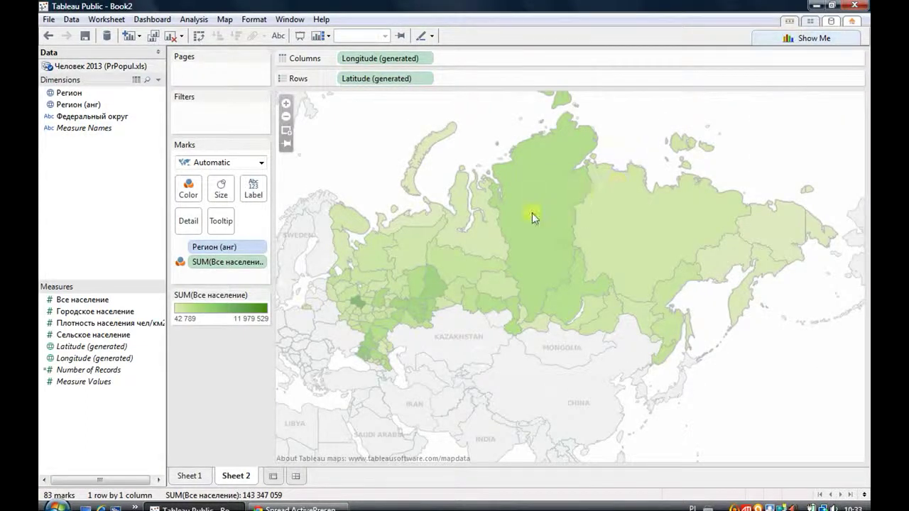
# Replace the English region names in the map tooltips with the Russian names from the Регион dimension.
pyautogui.moveTo(532, 217)
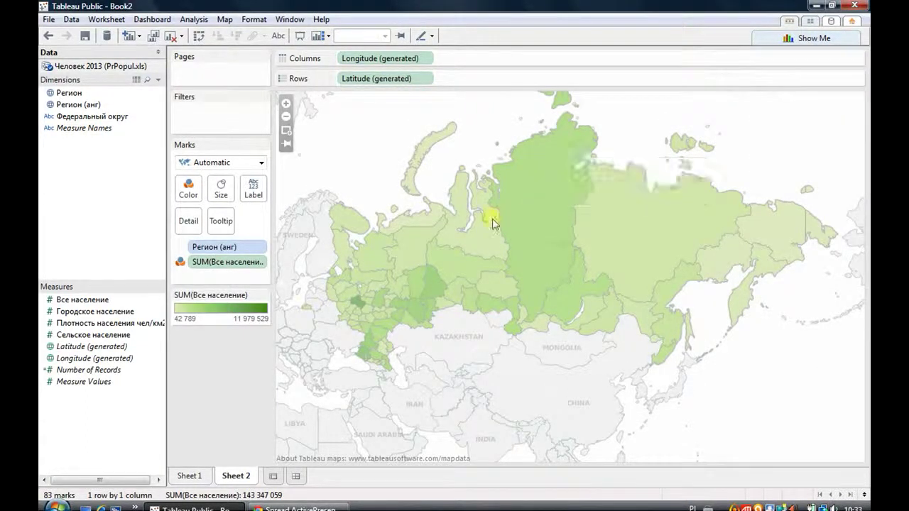
pyautogui.moveTo(486, 229)
pyautogui.moveTo(462, 267)
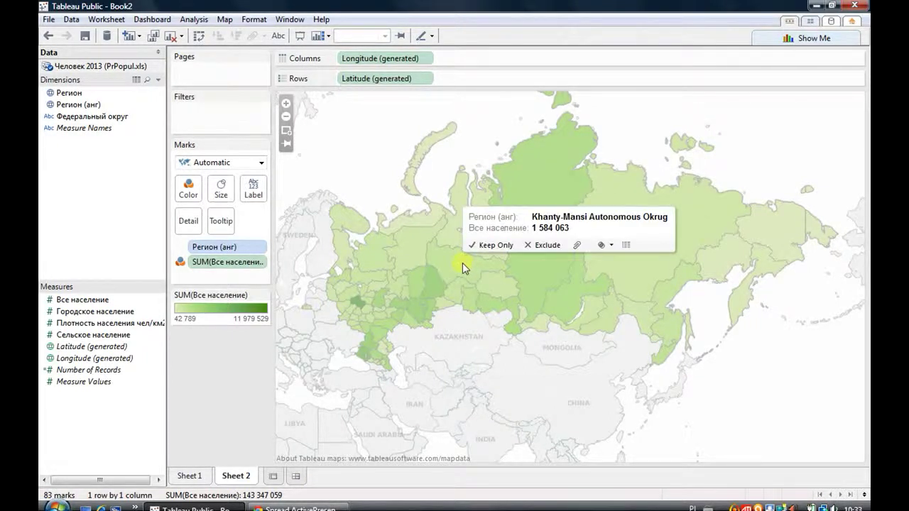
pyautogui.moveTo(410, 267)
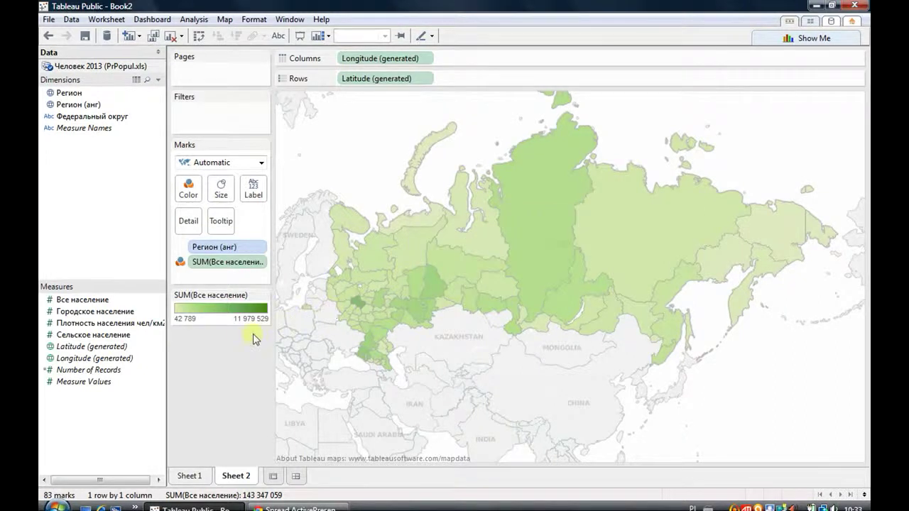
pyautogui.click(262, 248)
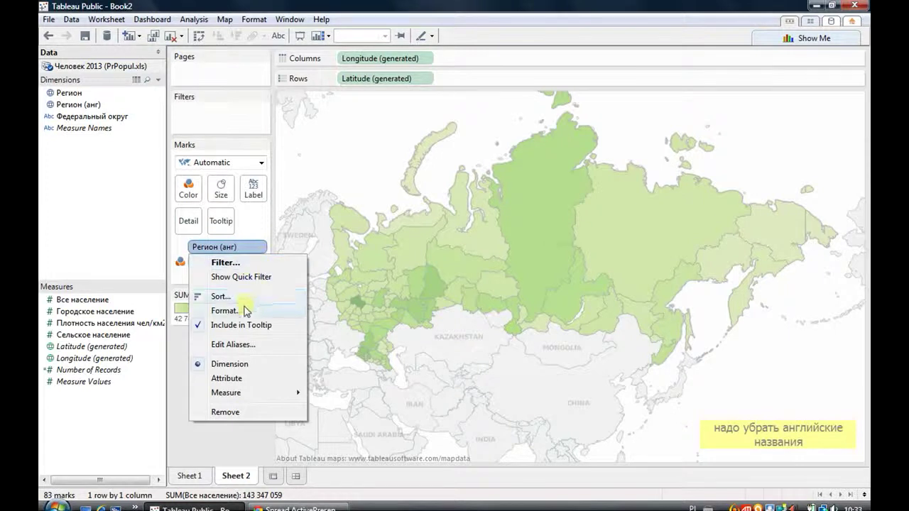
pyautogui.click(237, 327)
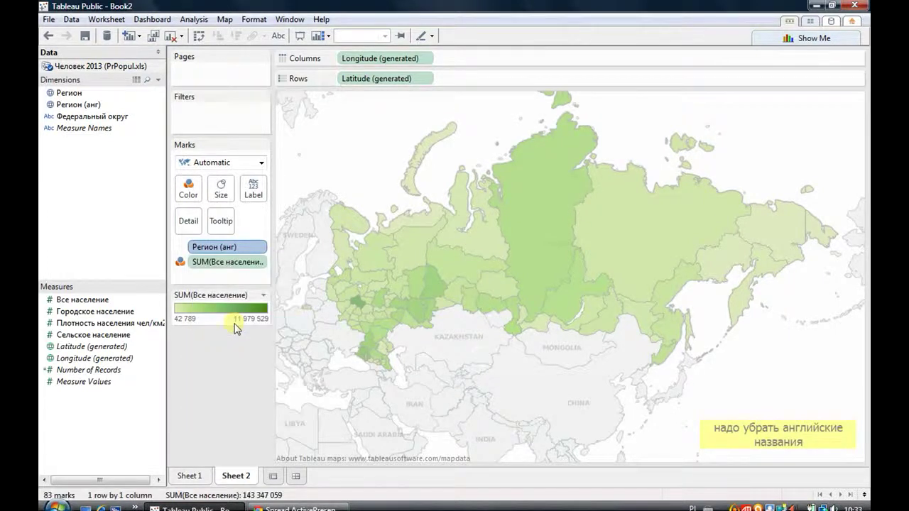
pyautogui.moveTo(362, 276)
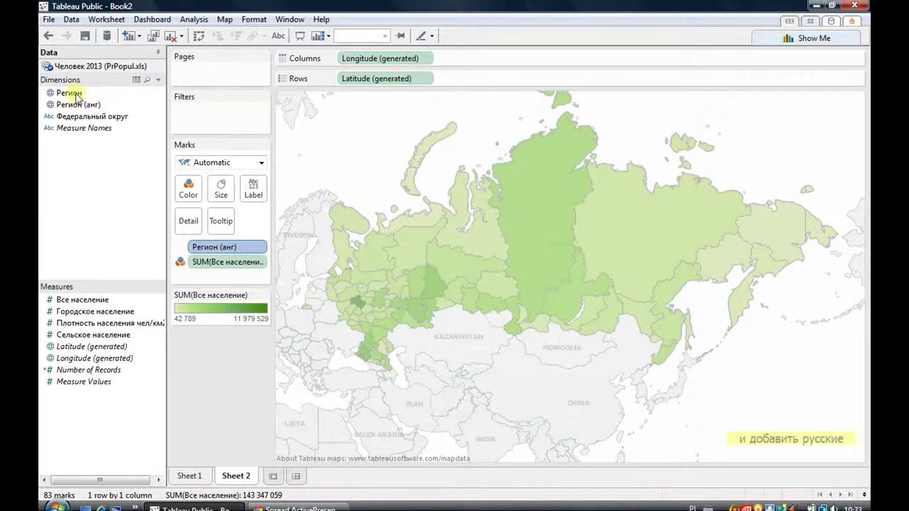
pyautogui.moveTo(88, 117); pyautogui.dragTo(228, 226)
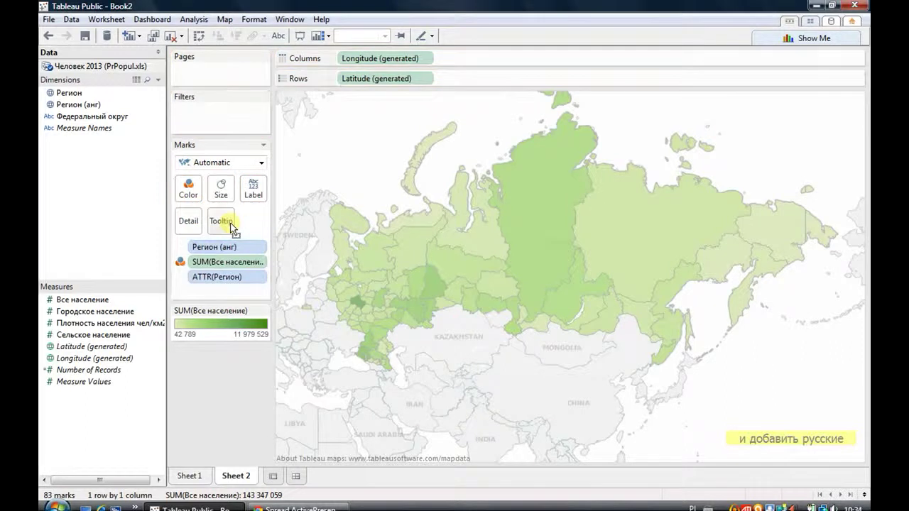
pyautogui.moveTo(372, 264)
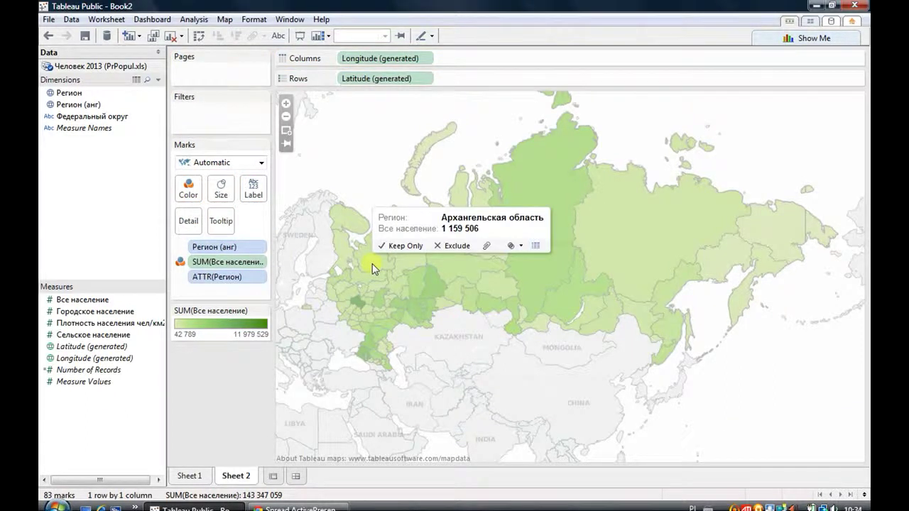
pyautogui.moveTo(376, 285)
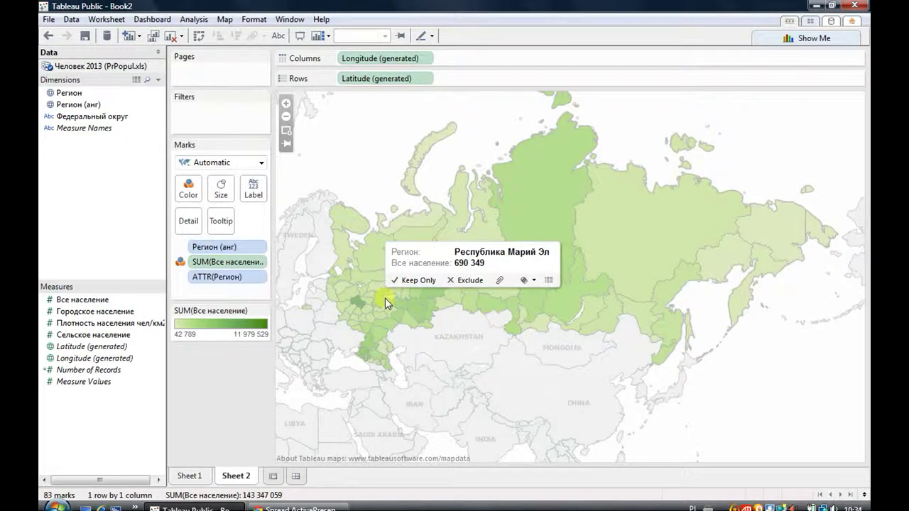
# Set a fixed end value of 5000000 for the Все население color scale and apply it to the map.
pyautogui.click(263, 311)
pyautogui.click(194, 324)
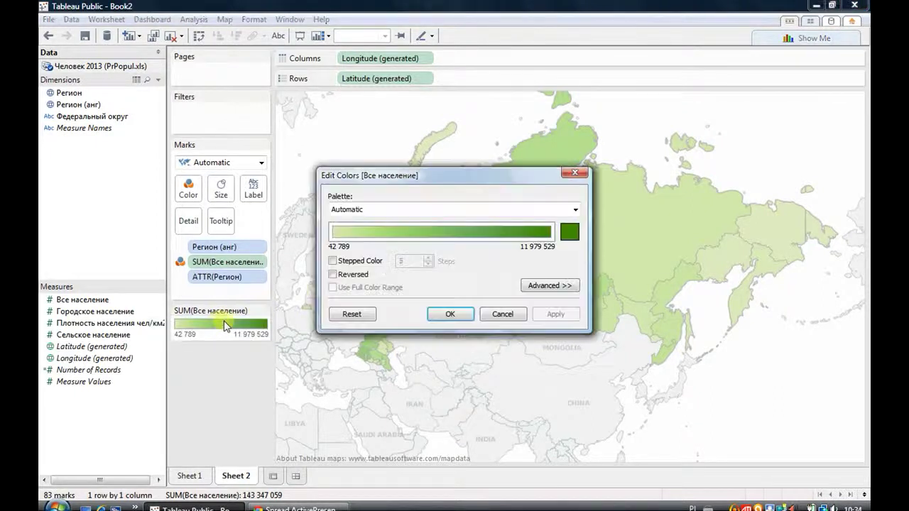
pyautogui.click(546, 285)
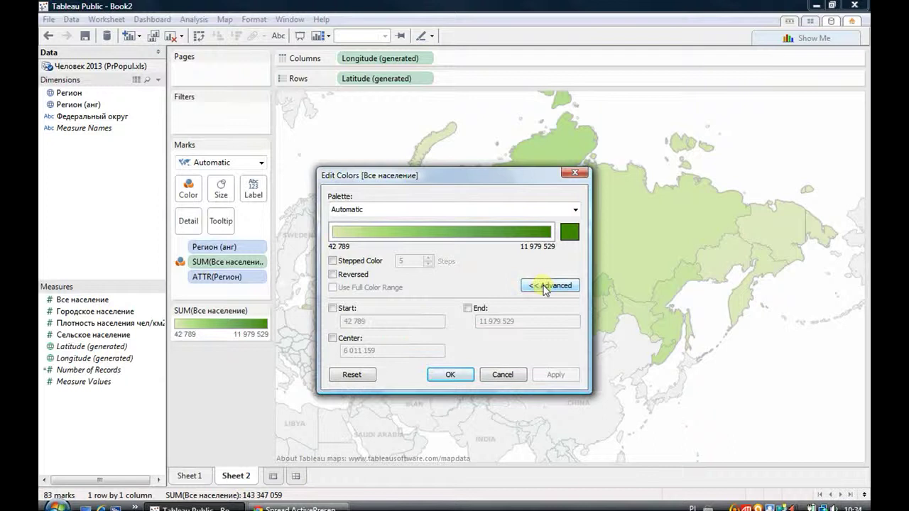
pyautogui.click(469, 309)
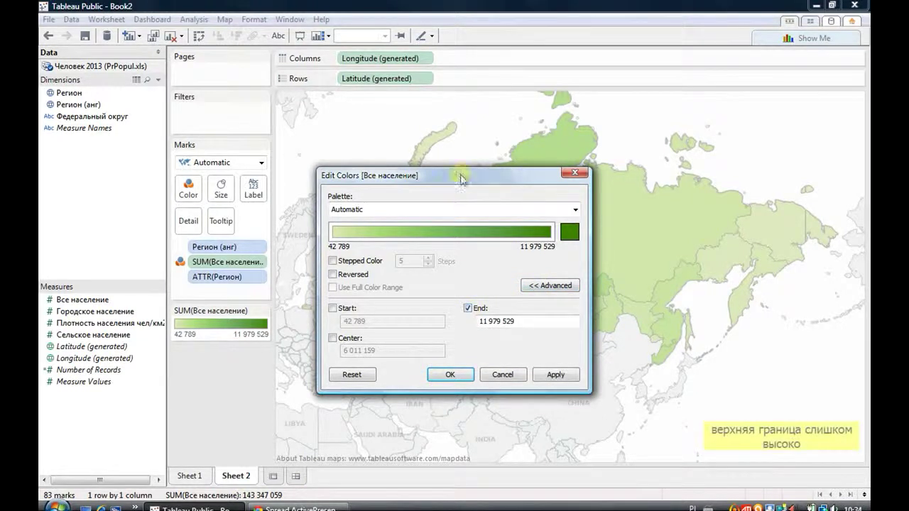
pyautogui.moveTo(460, 181); pyautogui.dragTo(209, 47)
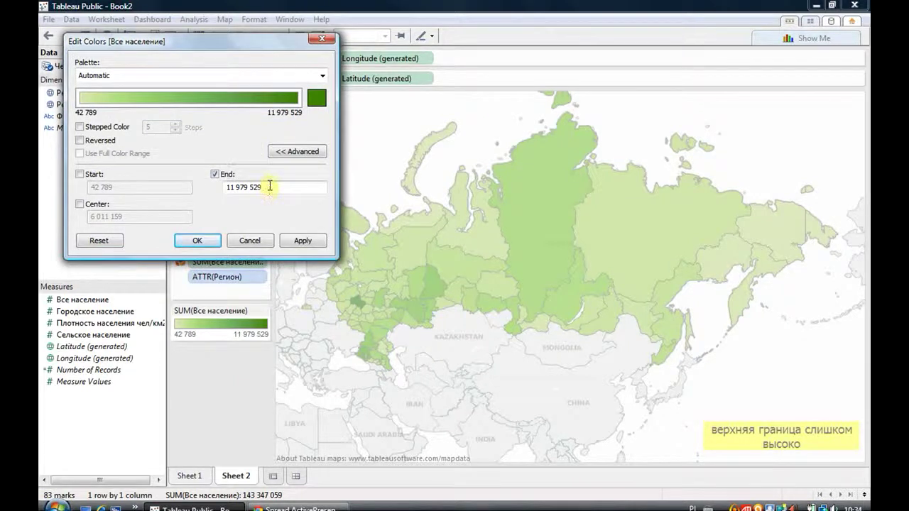
pyautogui.moveTo(270, 186); pyautogui.dragTo(211, 189)
pyautogui.press('BackSpace')
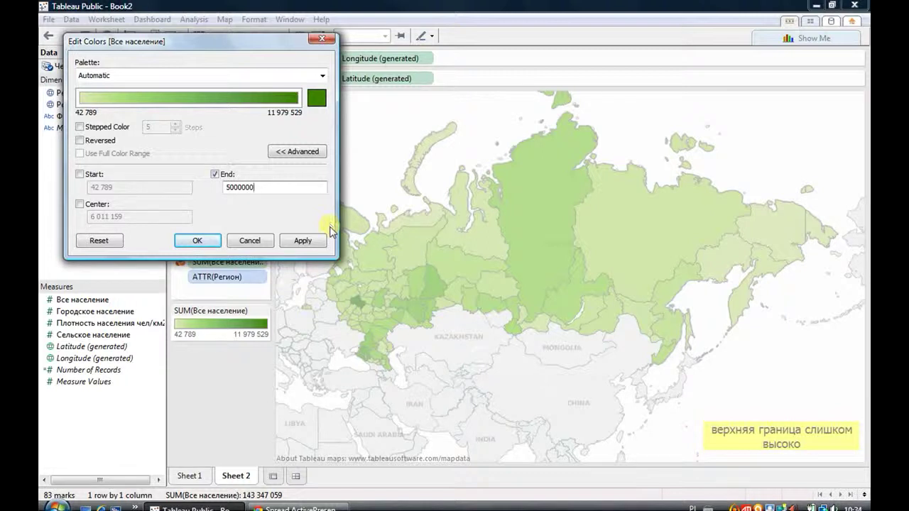
pyautogui.click(302, 241)
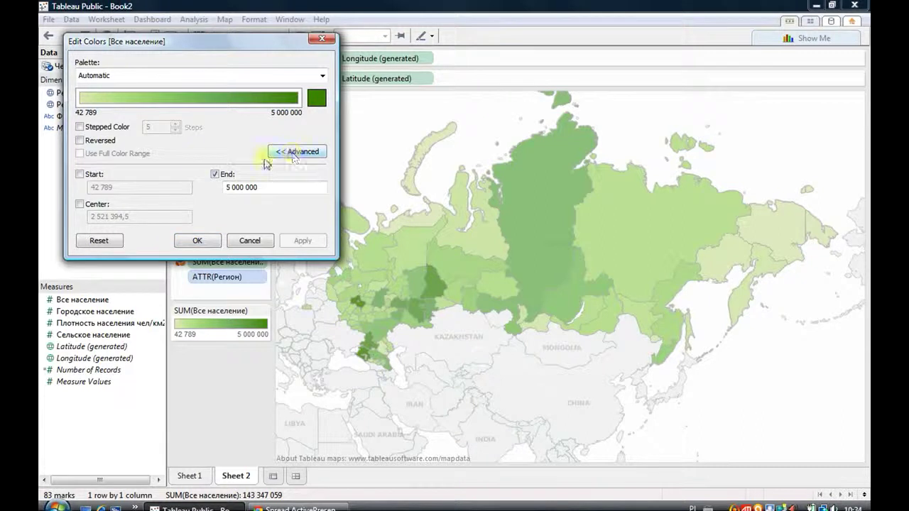
# Enable a fixed start for the color range and apply the Orange palette to the population map.
pyautogui.click(79, 174)
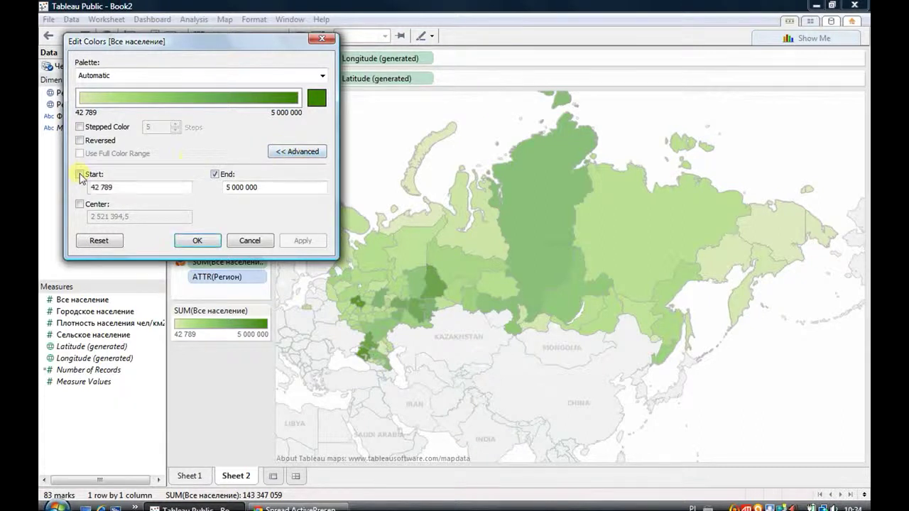
pyautogui.click(297, 152)
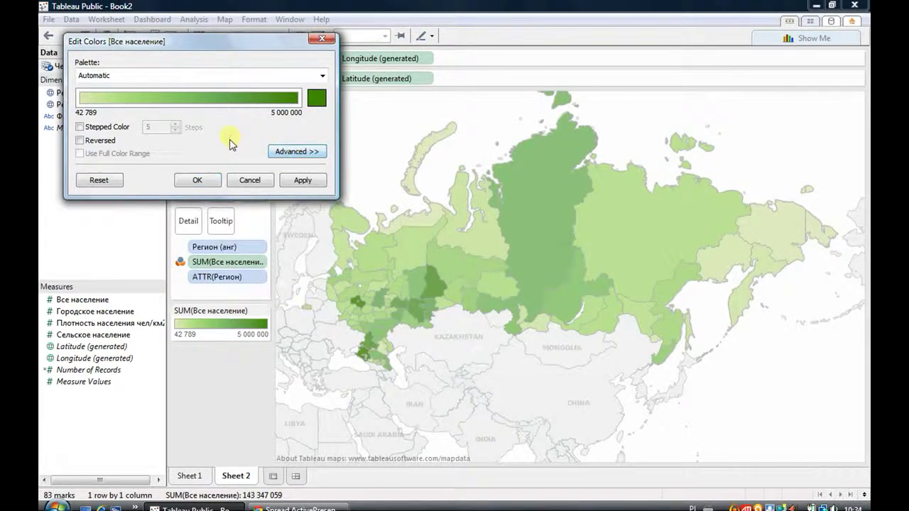
pyautogui.click(250, 77)
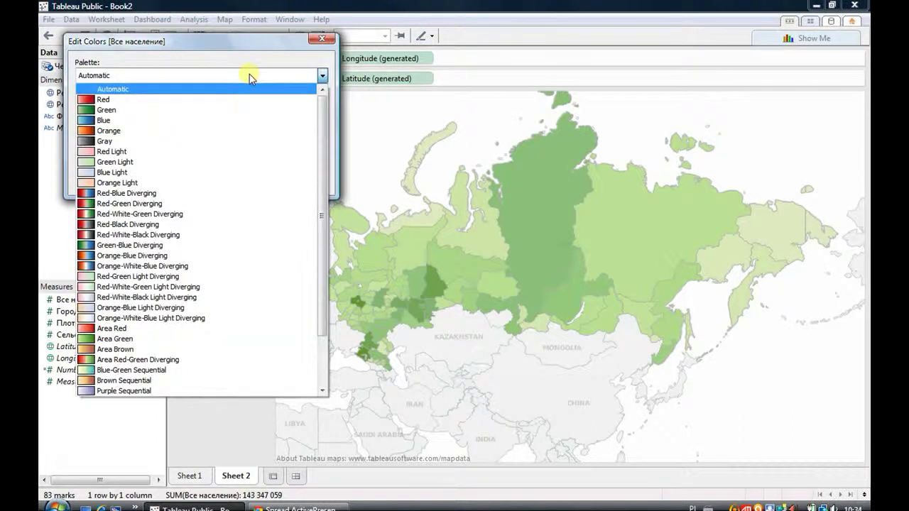
pyautogui.click(210, 130)
pyautogui.click(301, 180)
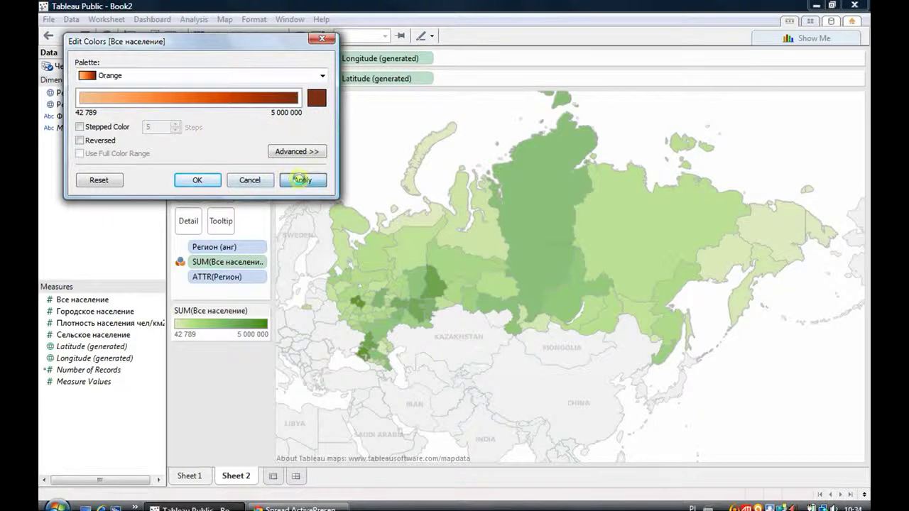
pyautogui.click(199, 179)
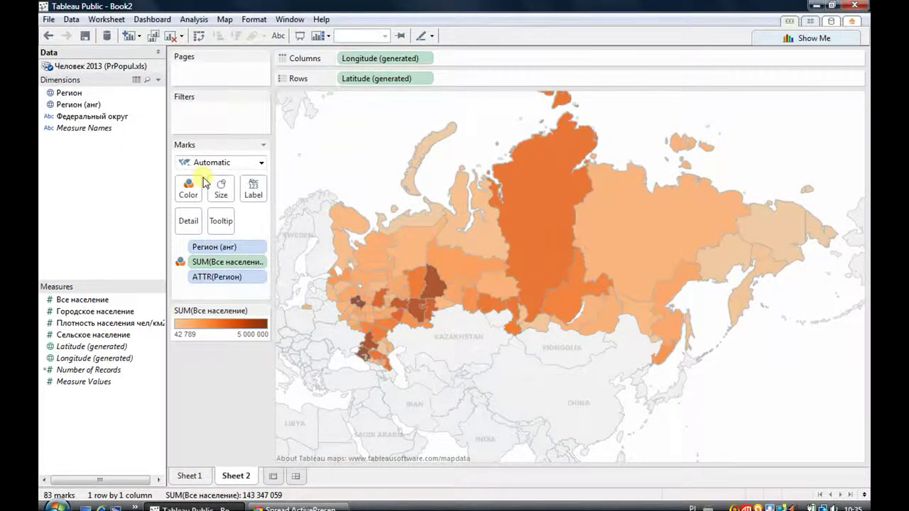
# Open the map options and the choices for the background style.
pyautogui.click(224, 19)
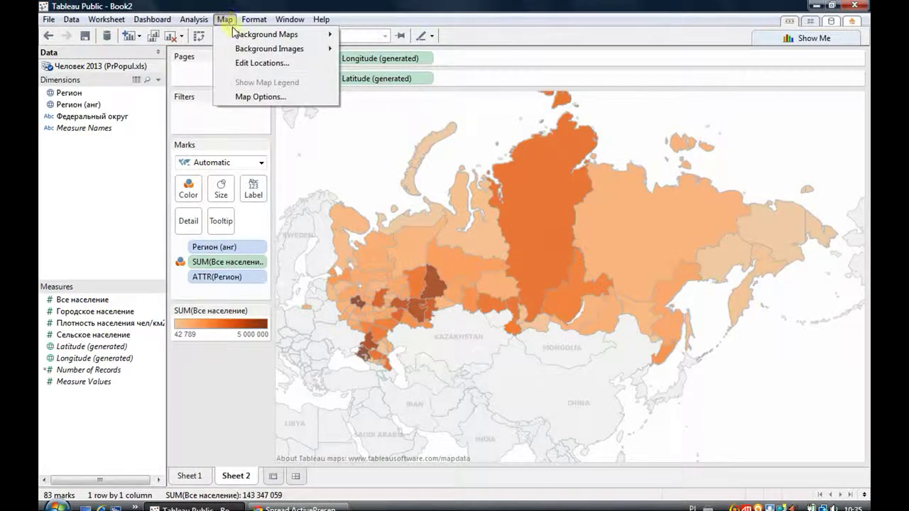
pyautogui.click(258, 97)
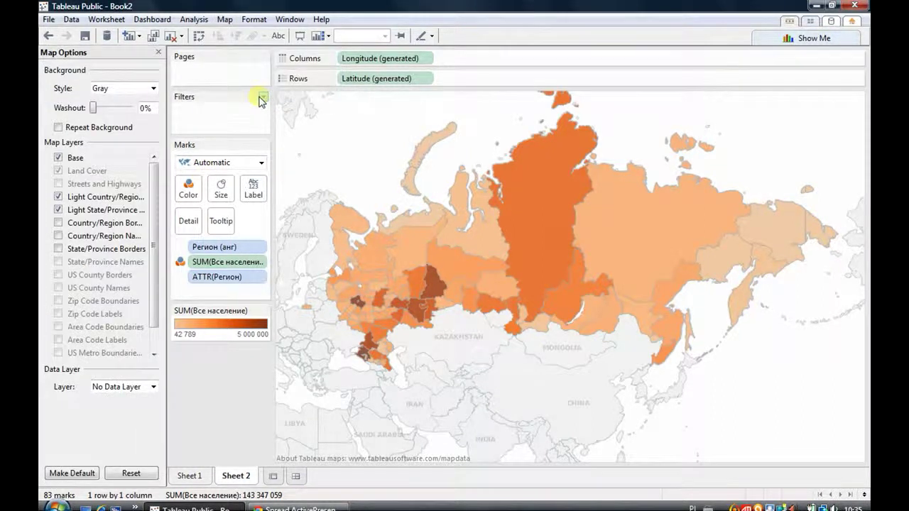
pyautogui.click(153, 91)
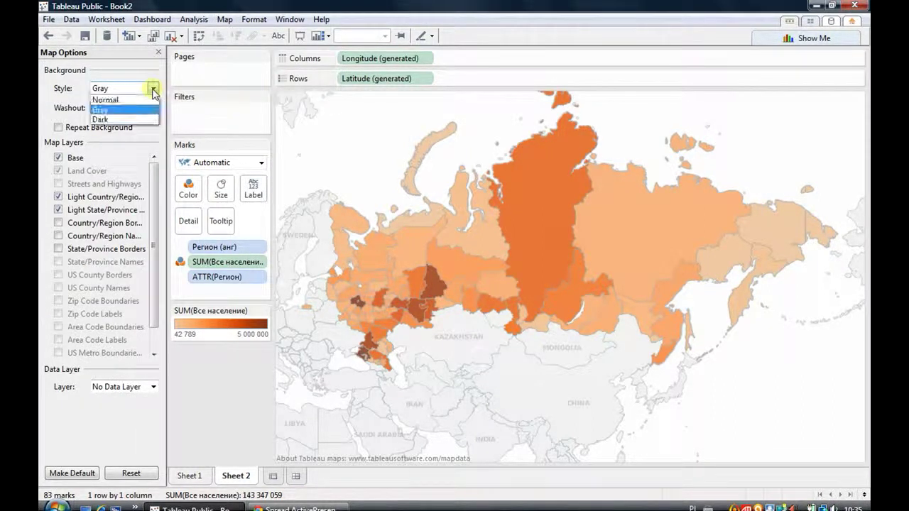